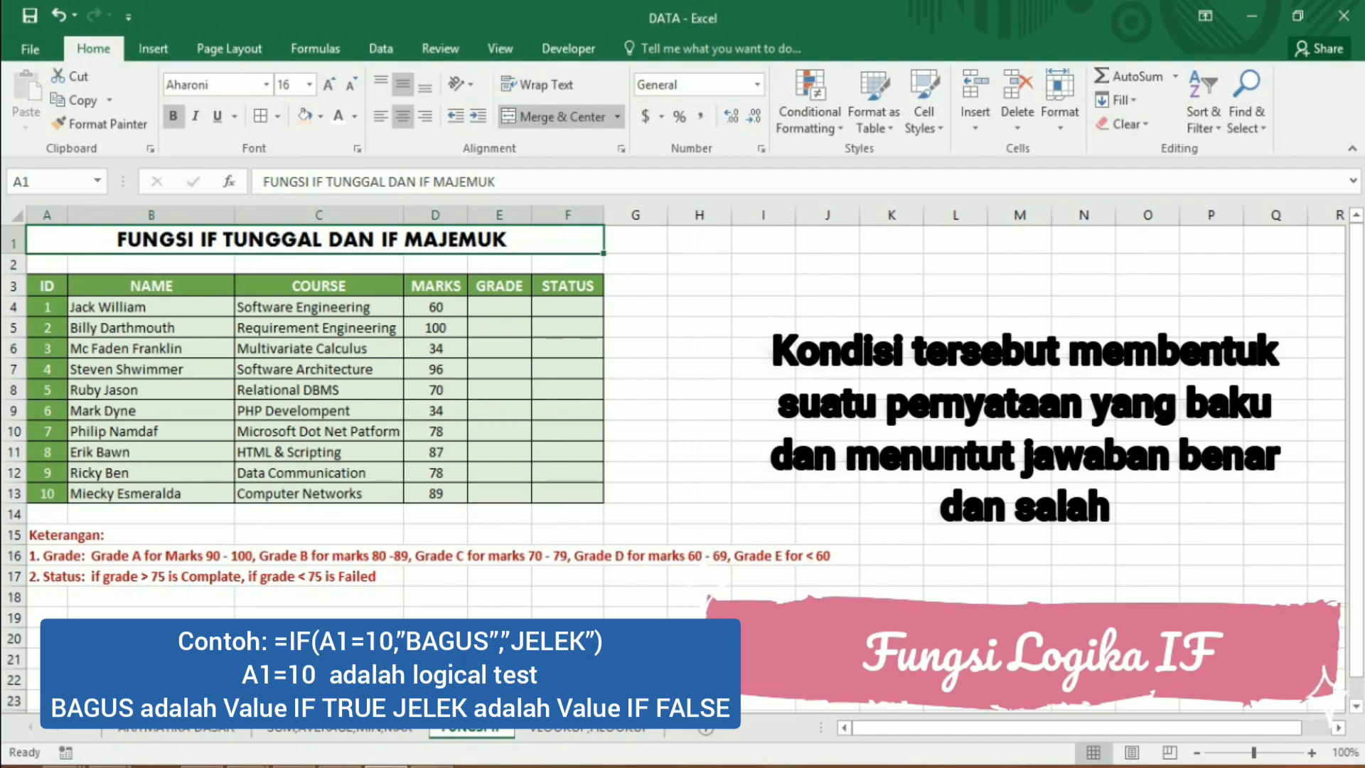
pyautogui.click(509, 313)
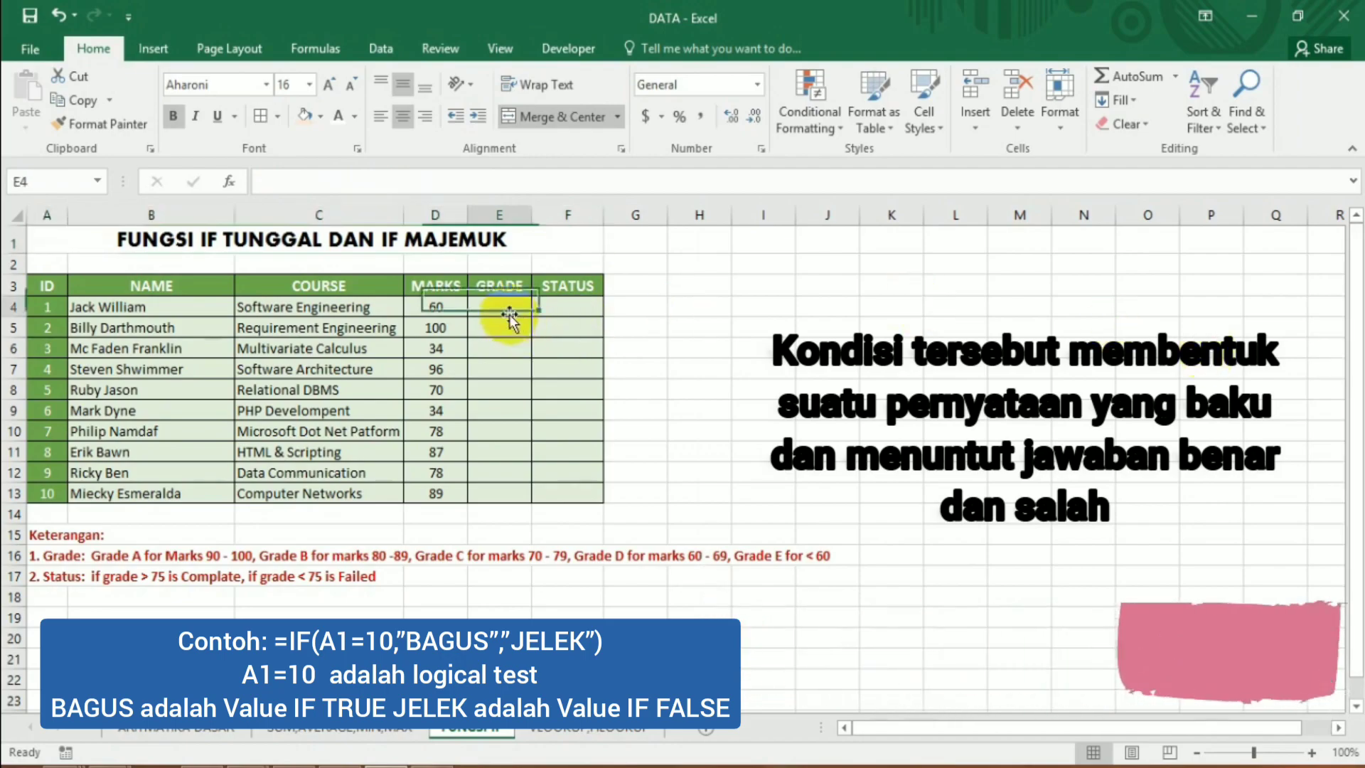
pyautogui.write('=')
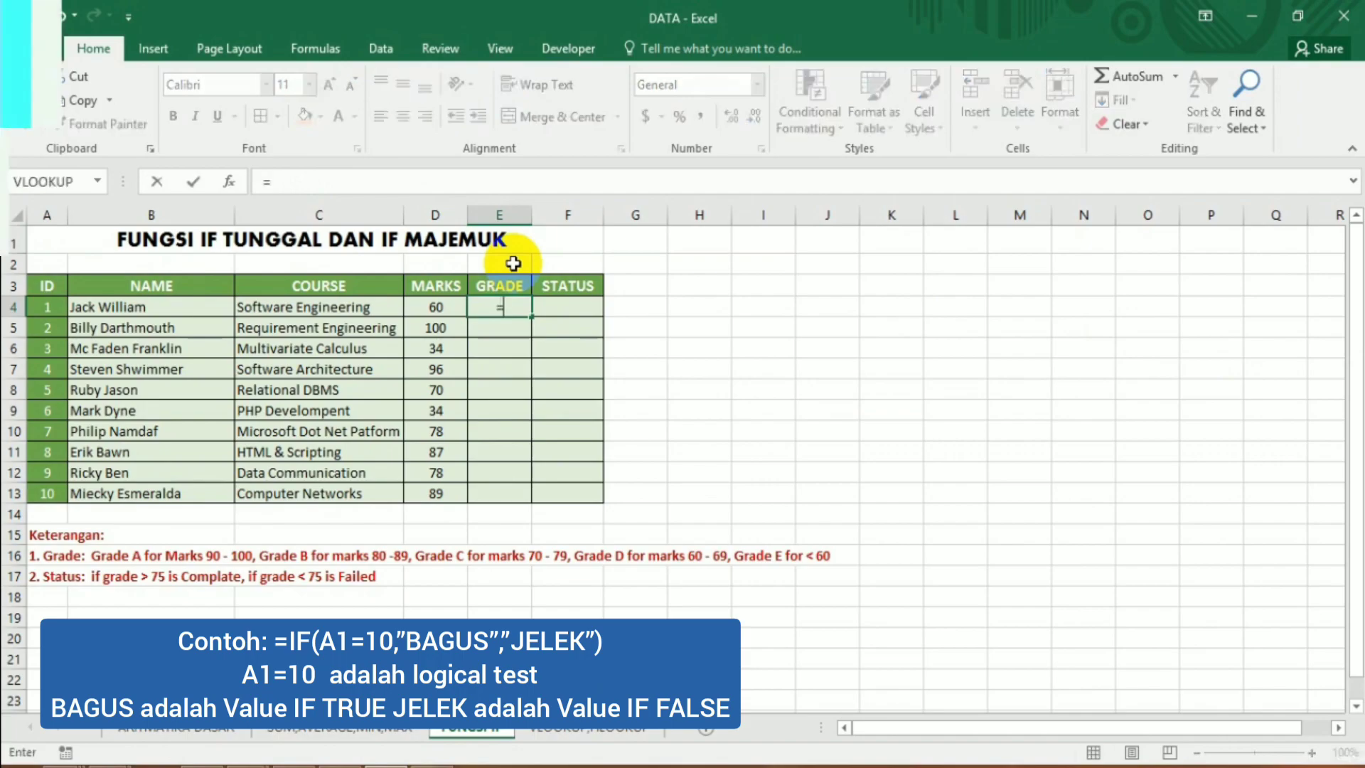
pyautogui.write('IF(')
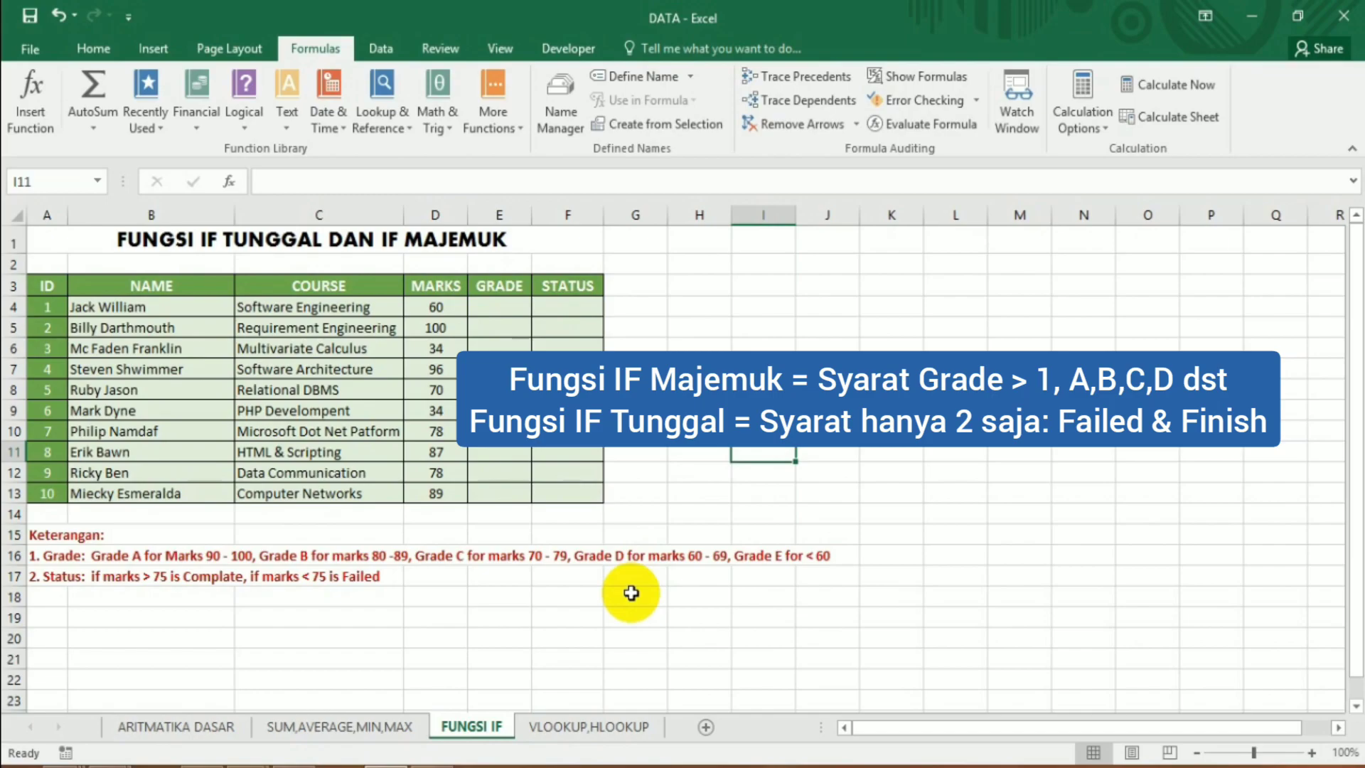
# Review the grade and status criteria below the table against the Grade and Status columns
pyautogui.click(59, 539)
pyautogui.click(57, 558)
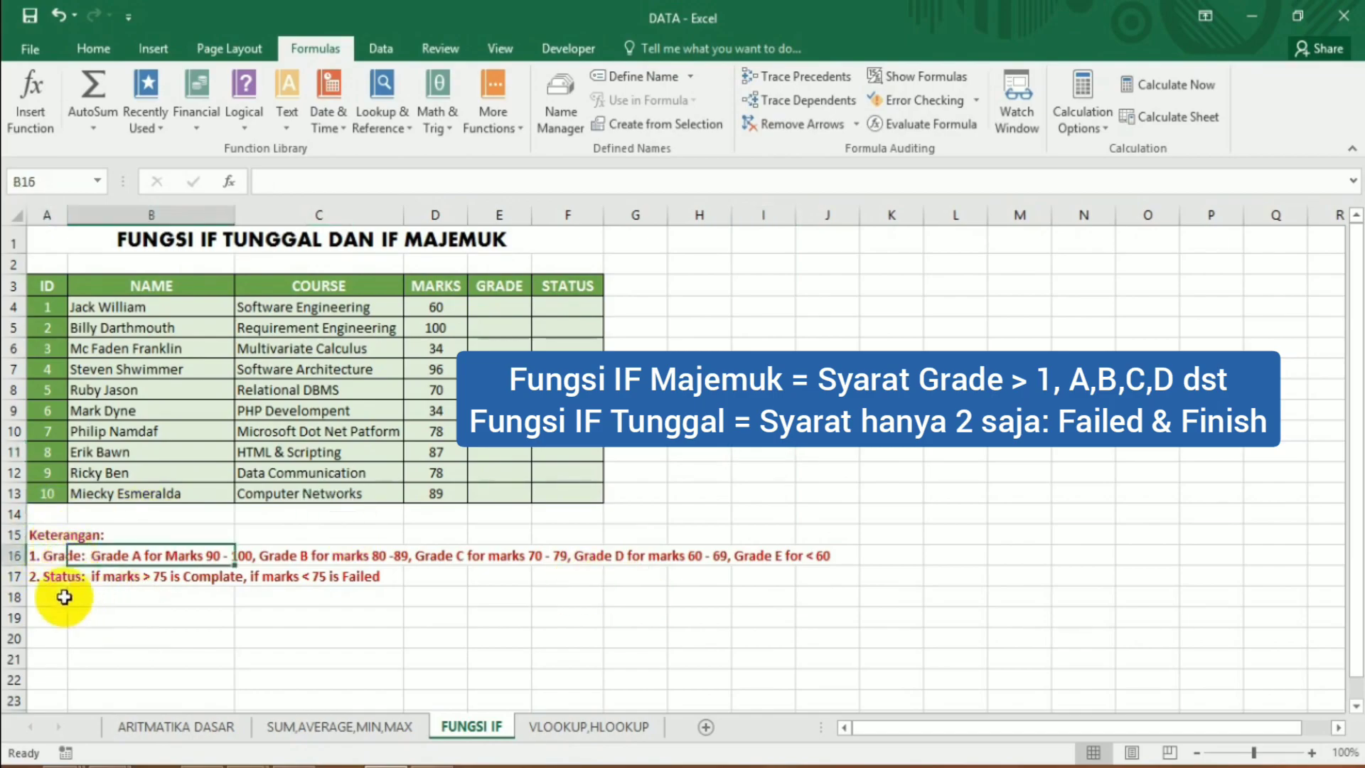
pyautogui.press('Down')
pyautogui.click(363, 700)
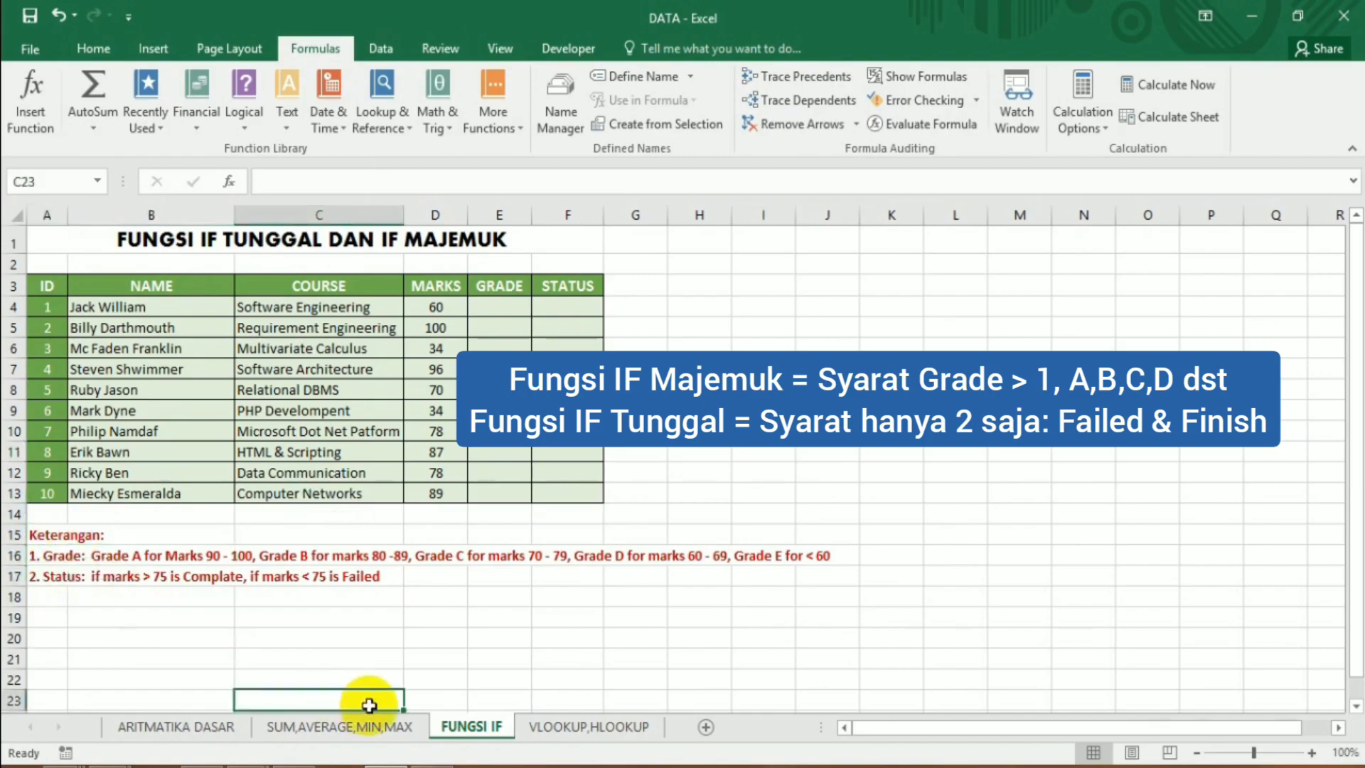
pyautogui.click(509, 284)
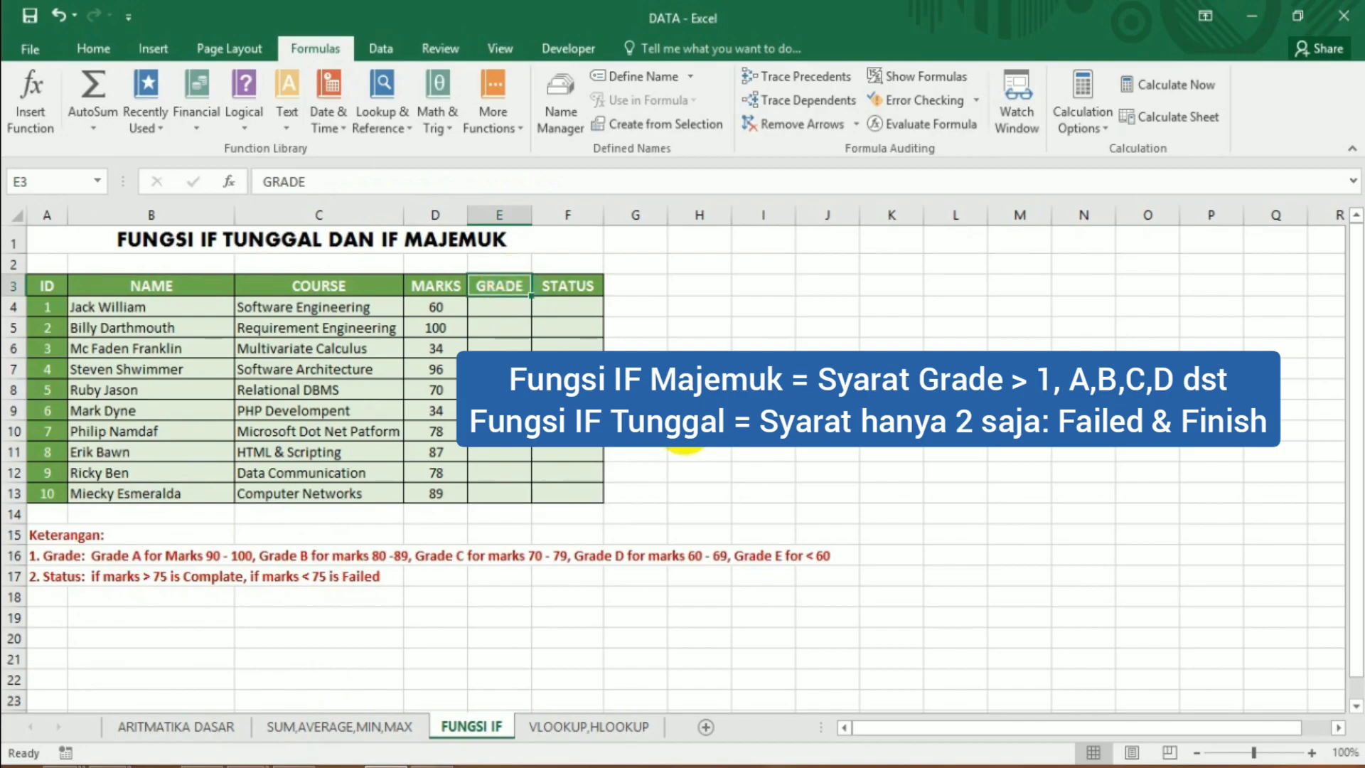
pyautogui.click(44, 577)
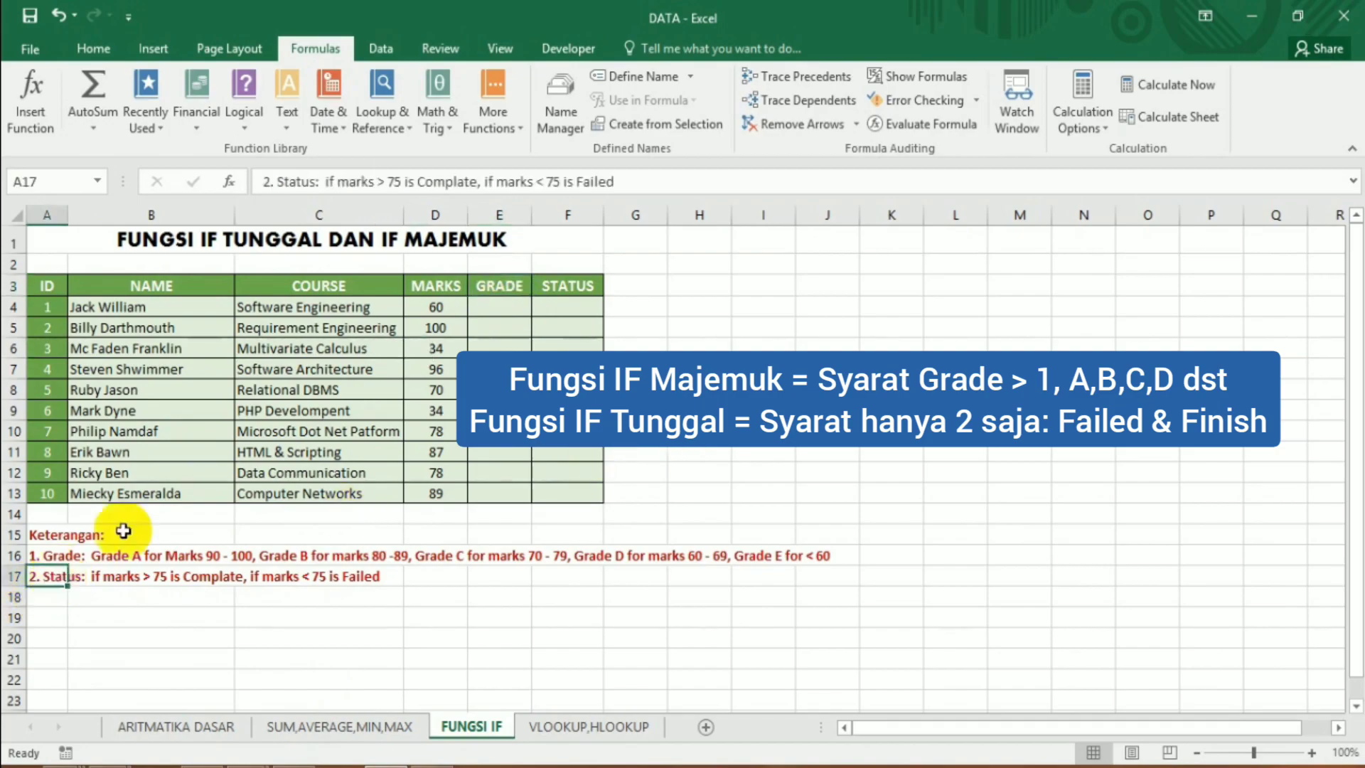
pyautogui.click(568, 287)
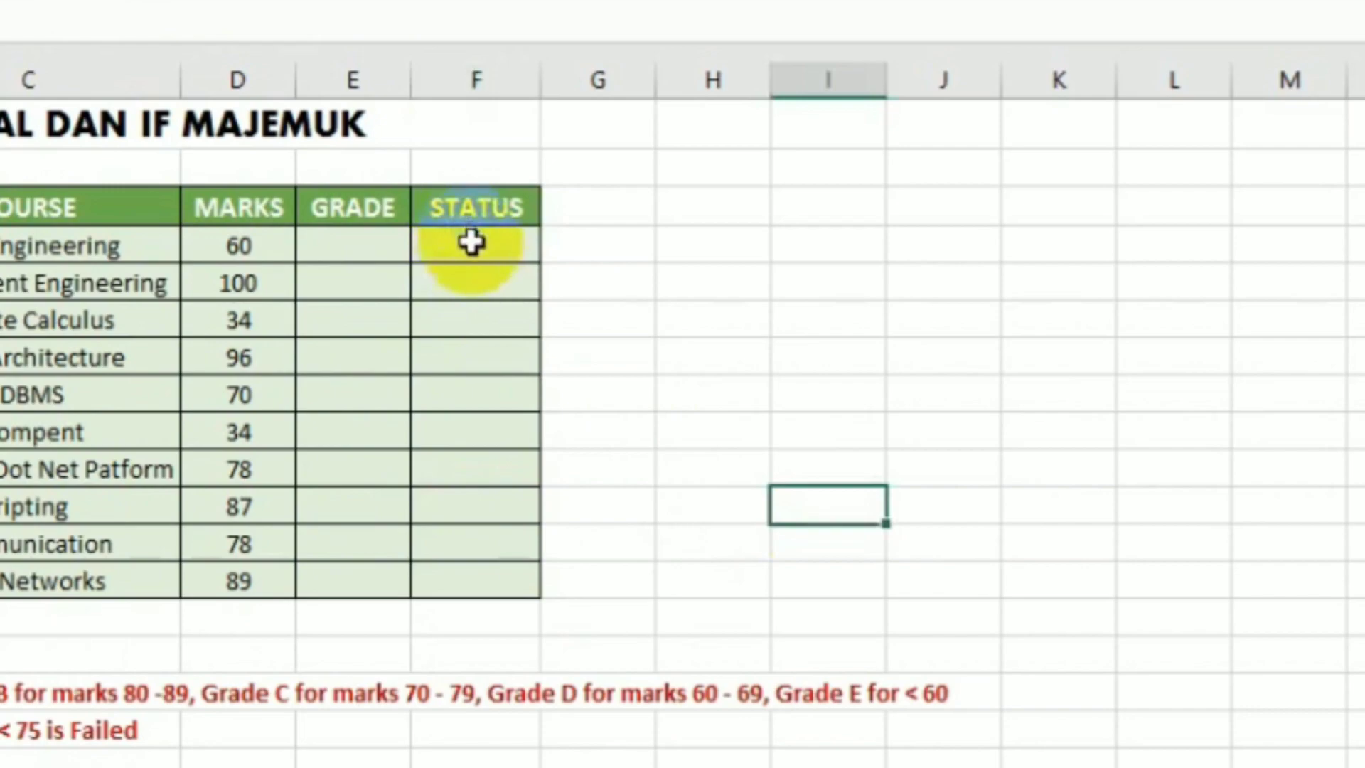
# Start a formula in cell F4 and insert the logical IF function with its arguments dialog
pyautogui.click(471, 242)
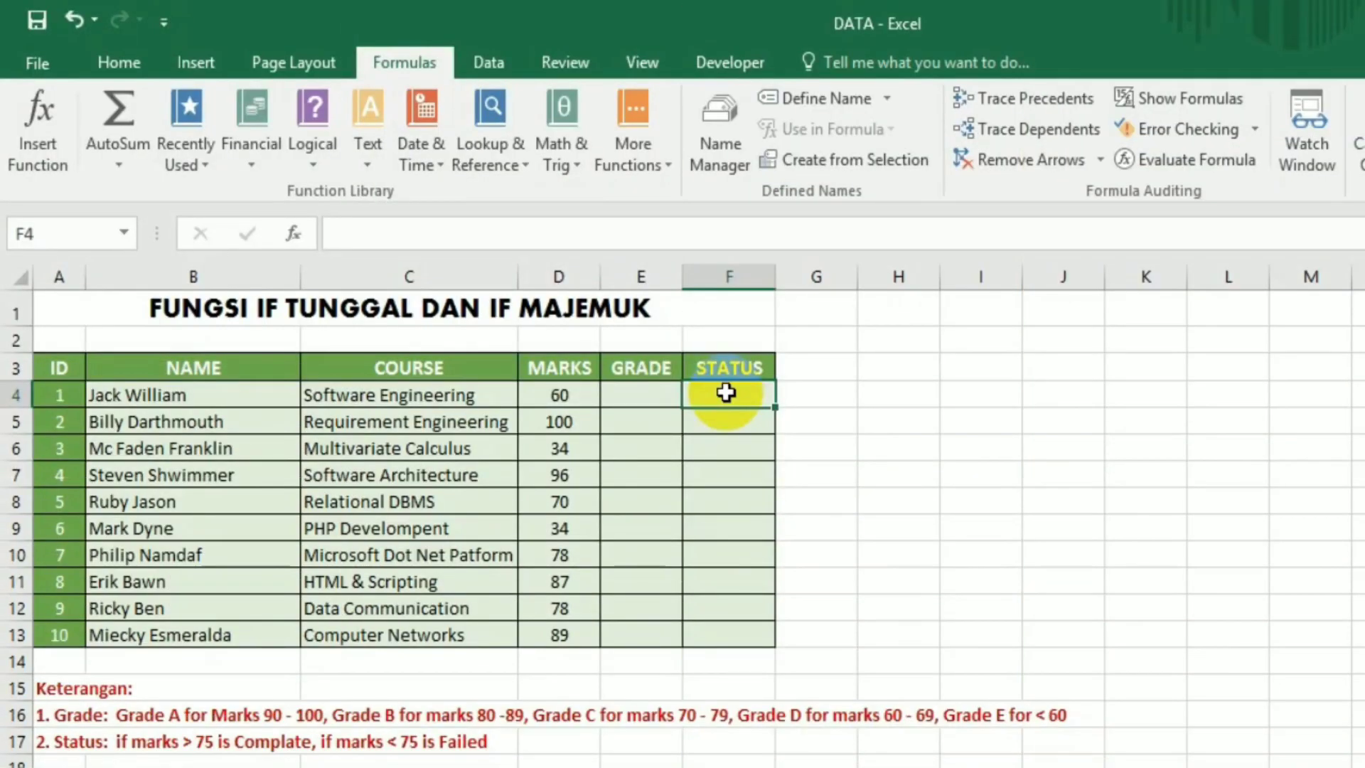
pyautogui.write('=')
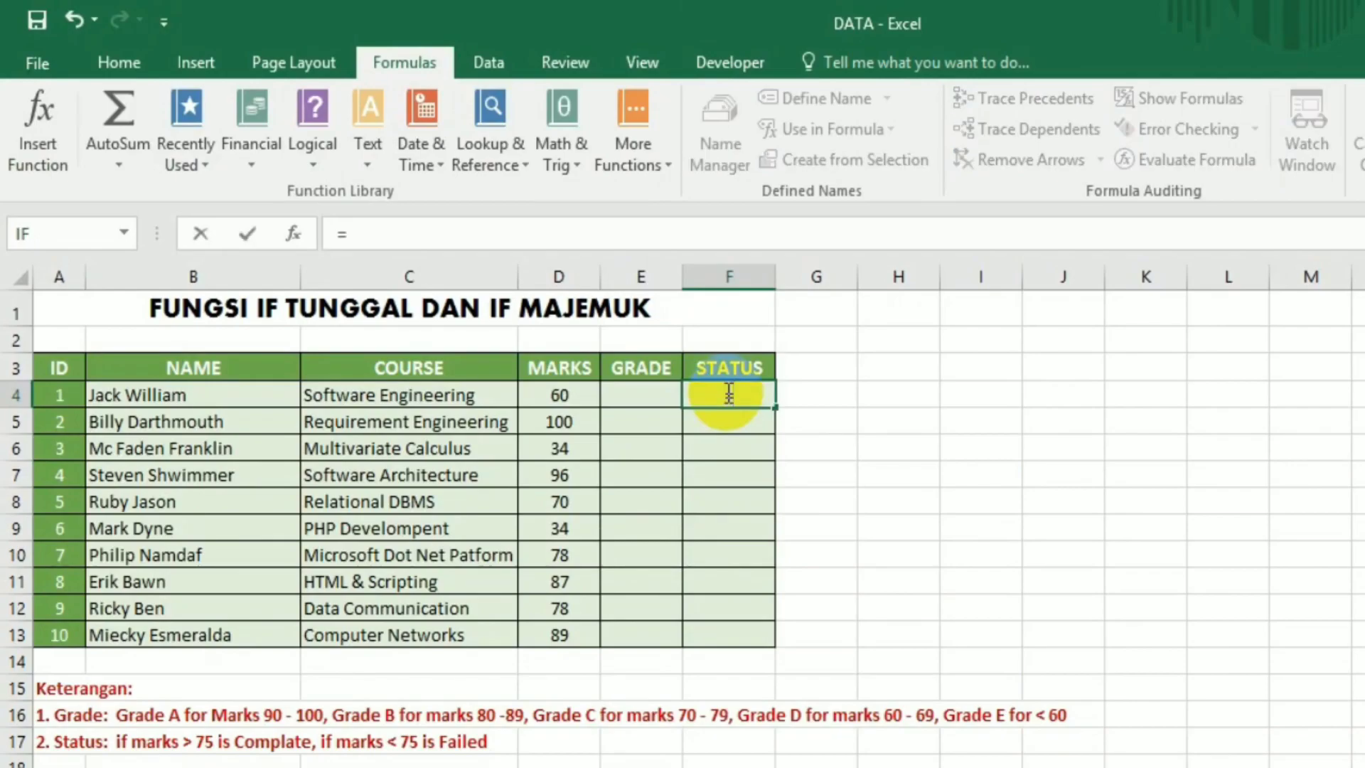
pyautogui.click(103, 58)
pyautogui.click(416, 67)
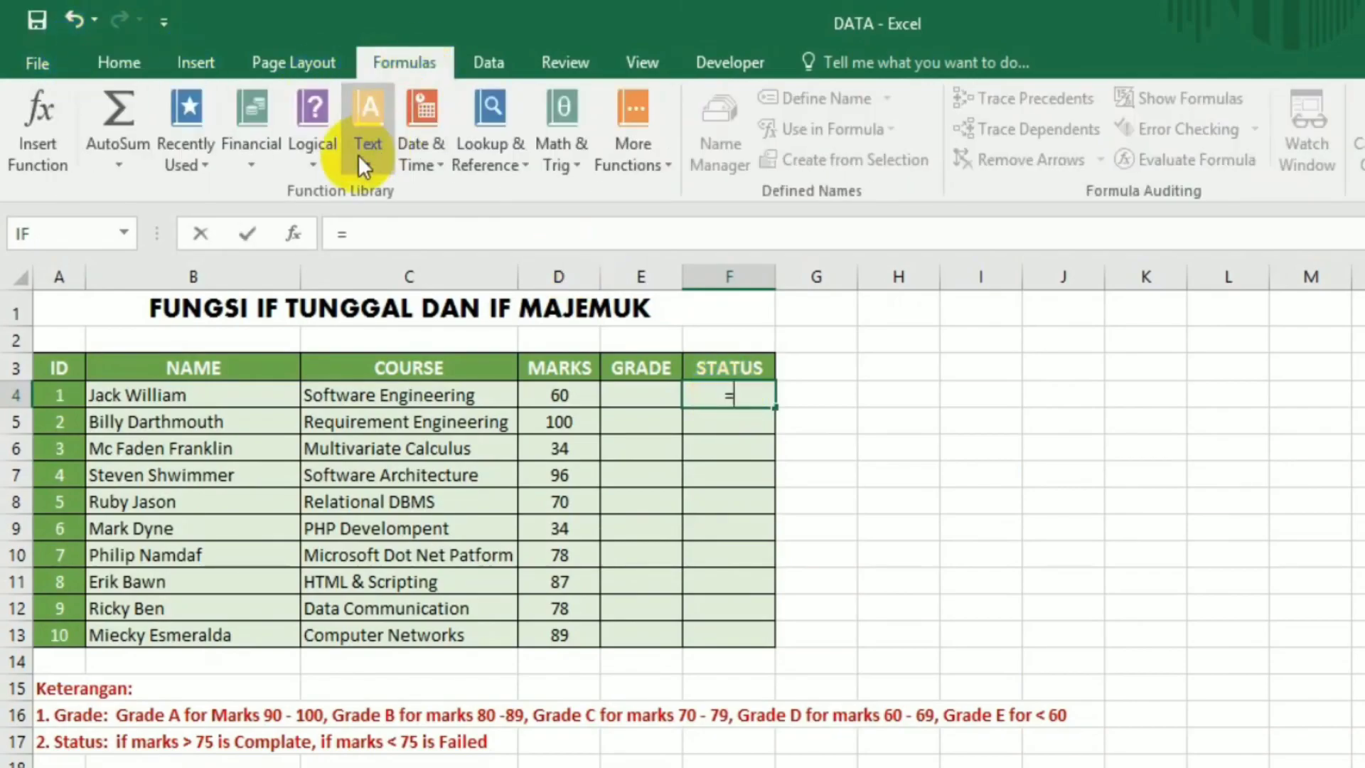
pyautogui.click(315, 164)
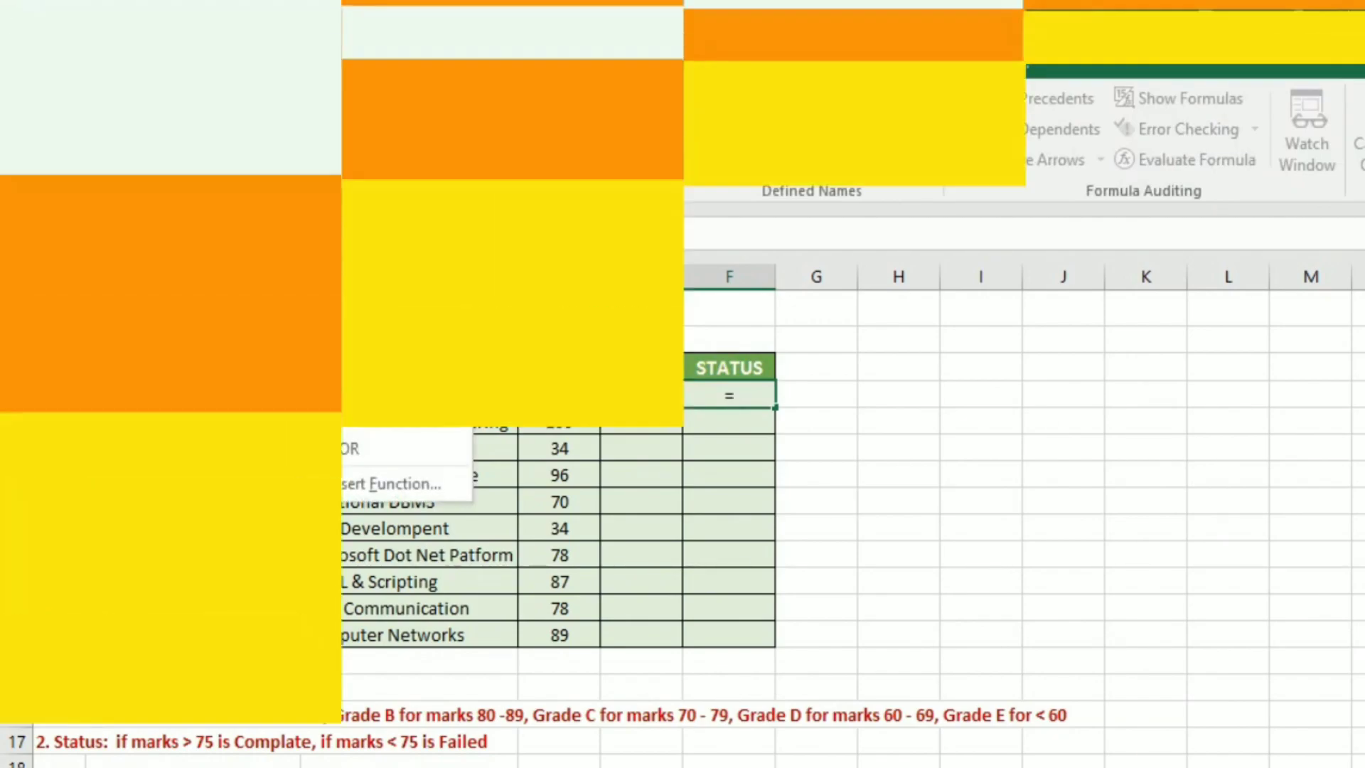
pyautogui.click(353, 261)
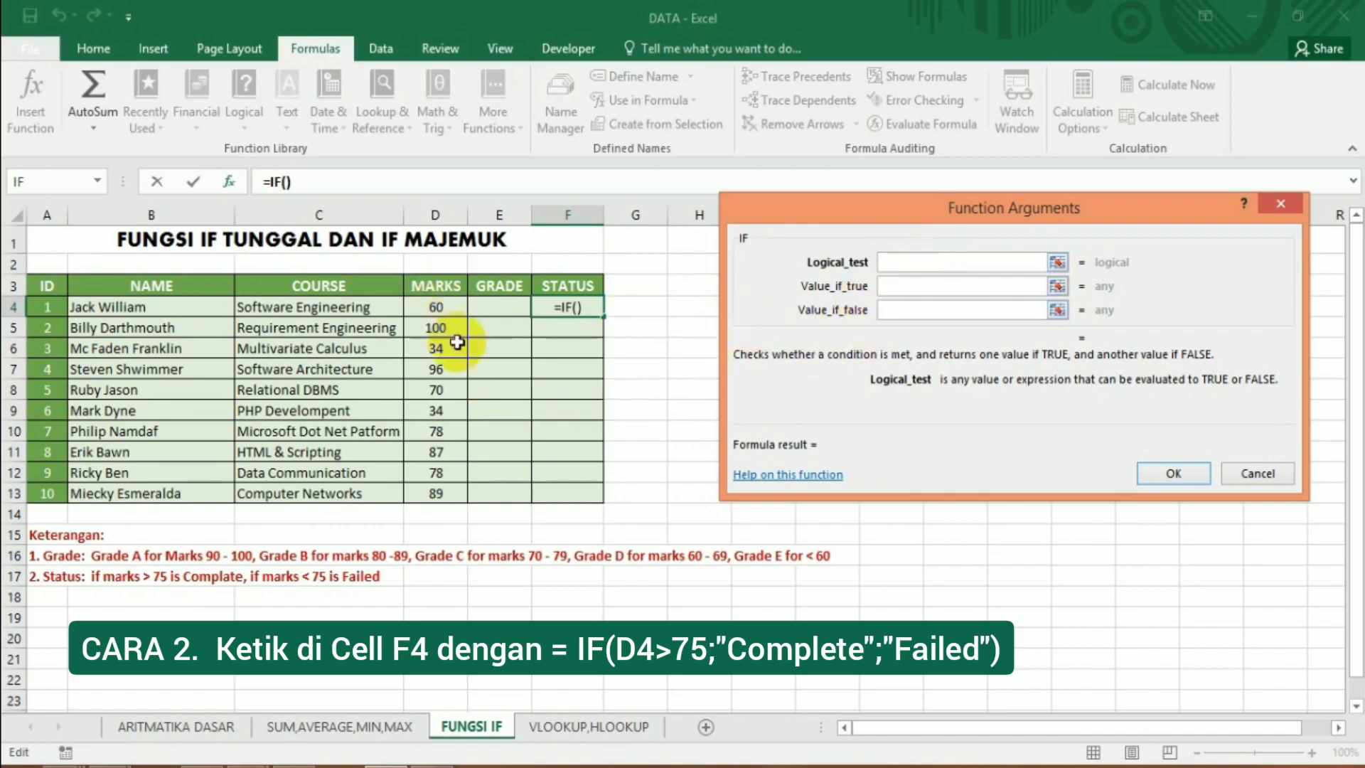
# Set the IF function's logical test to D4>75
pyautogui.click(445, 308)
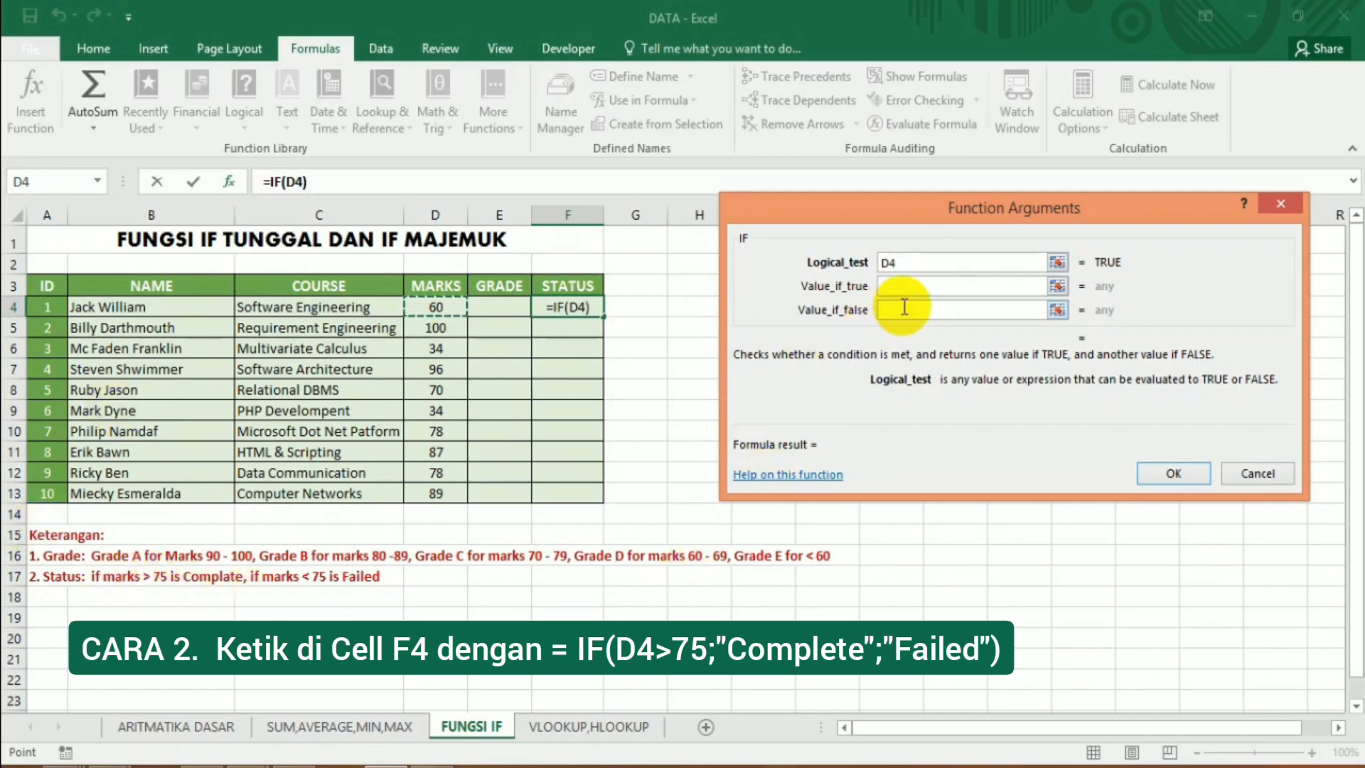
pyautogui.write('>')
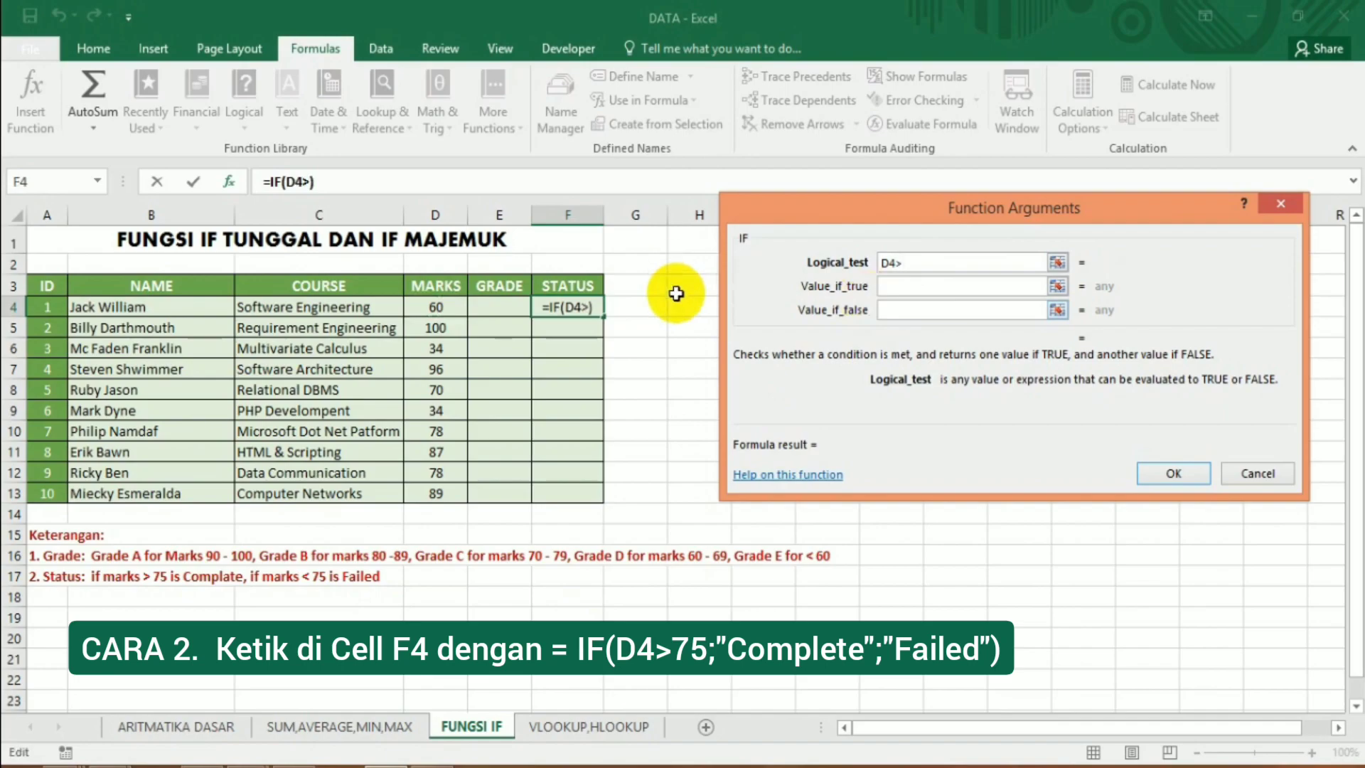
pyautogui.write('75')
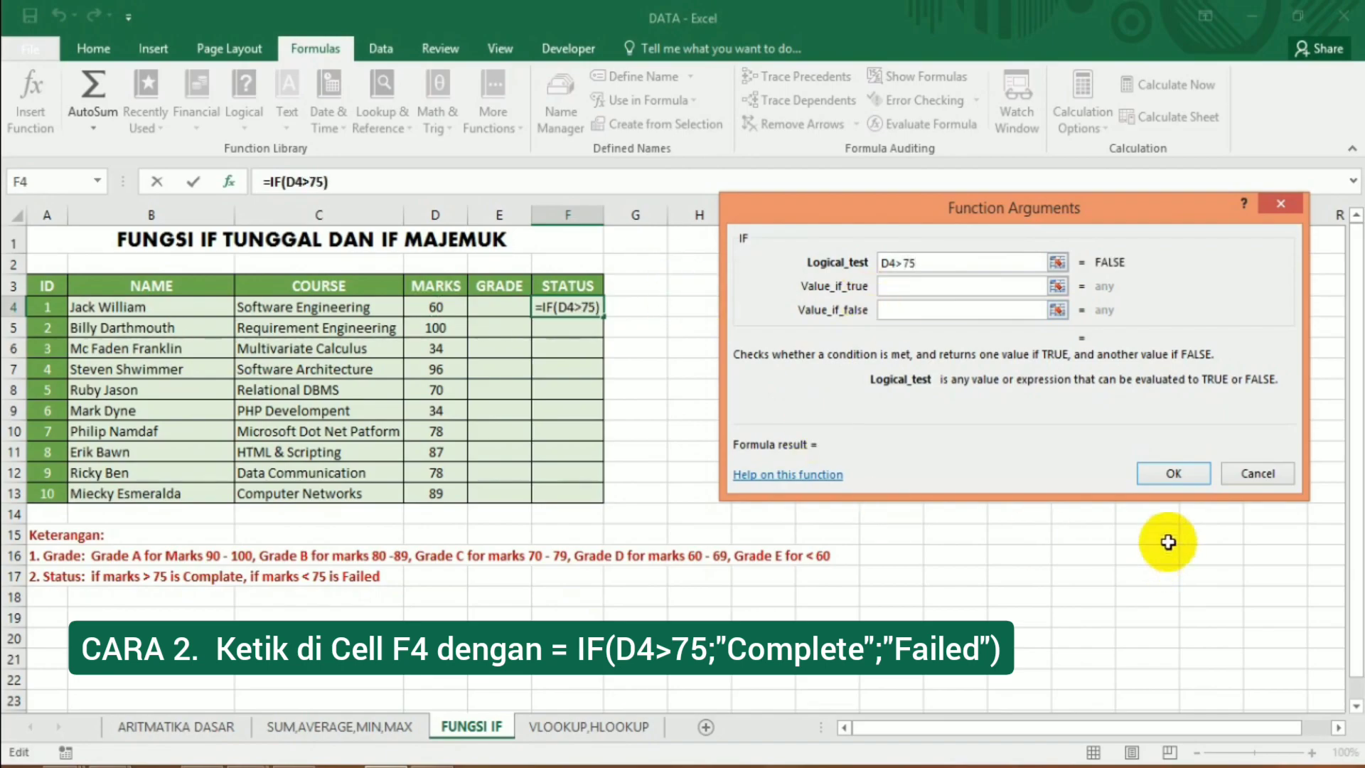
# Set the IF function to return "Complate" when the test is true and "Failed" when it is false
pyautogui.click(924, 286)
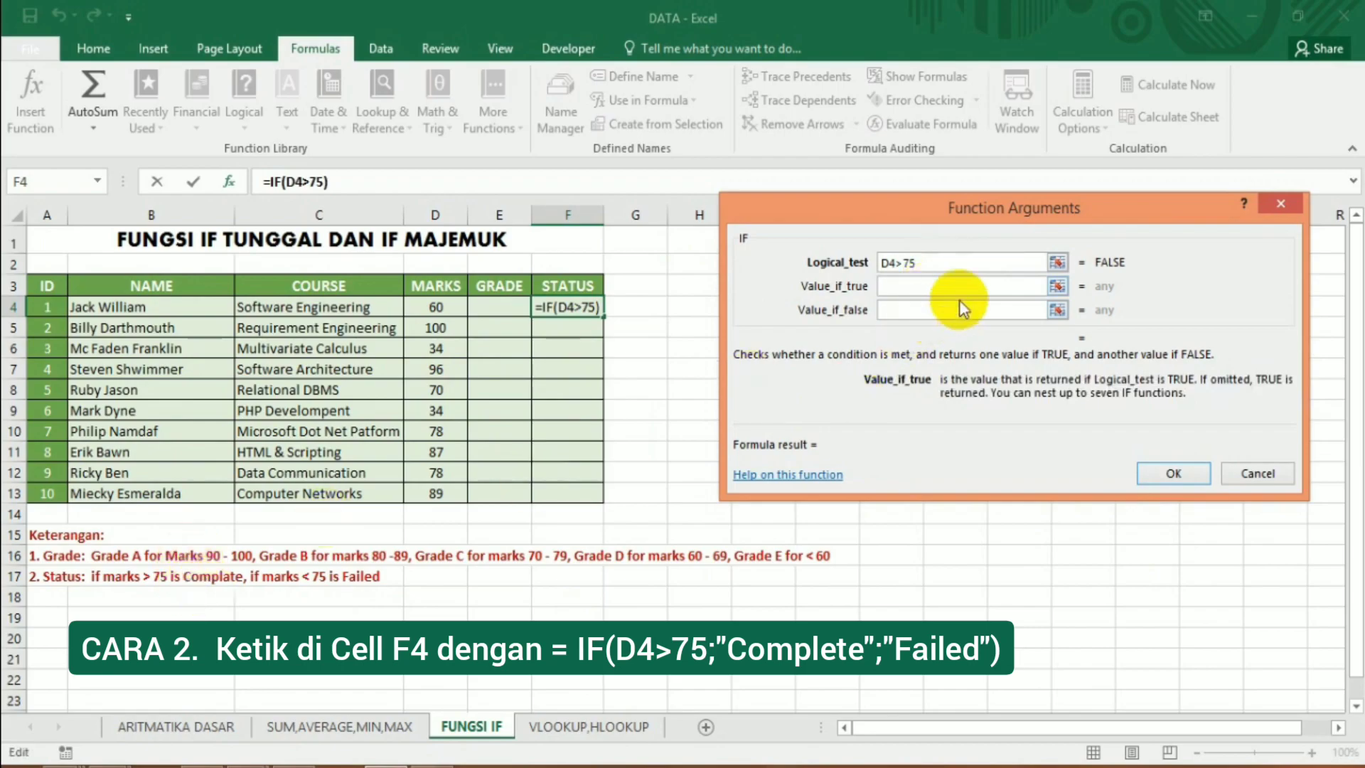
pyautogui.write('"C')
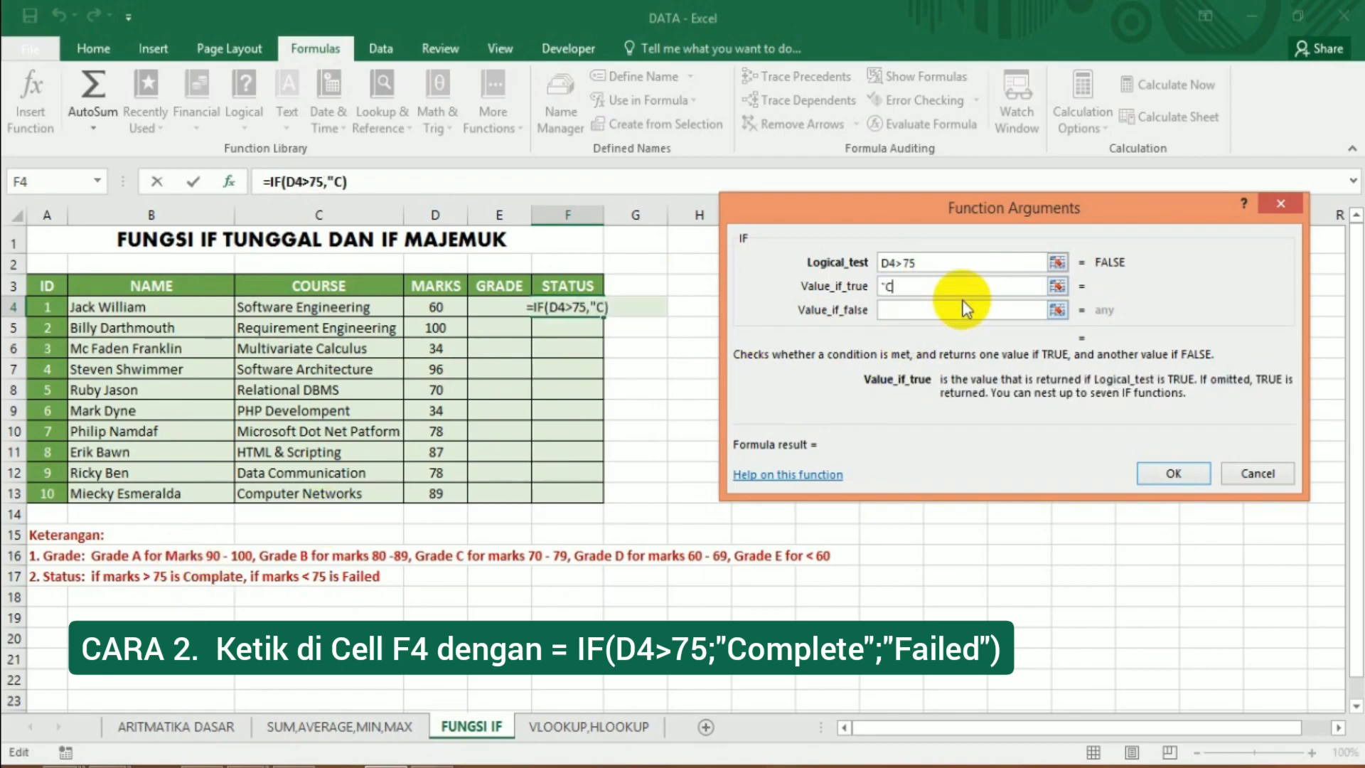
pyautogui.write('omplate')
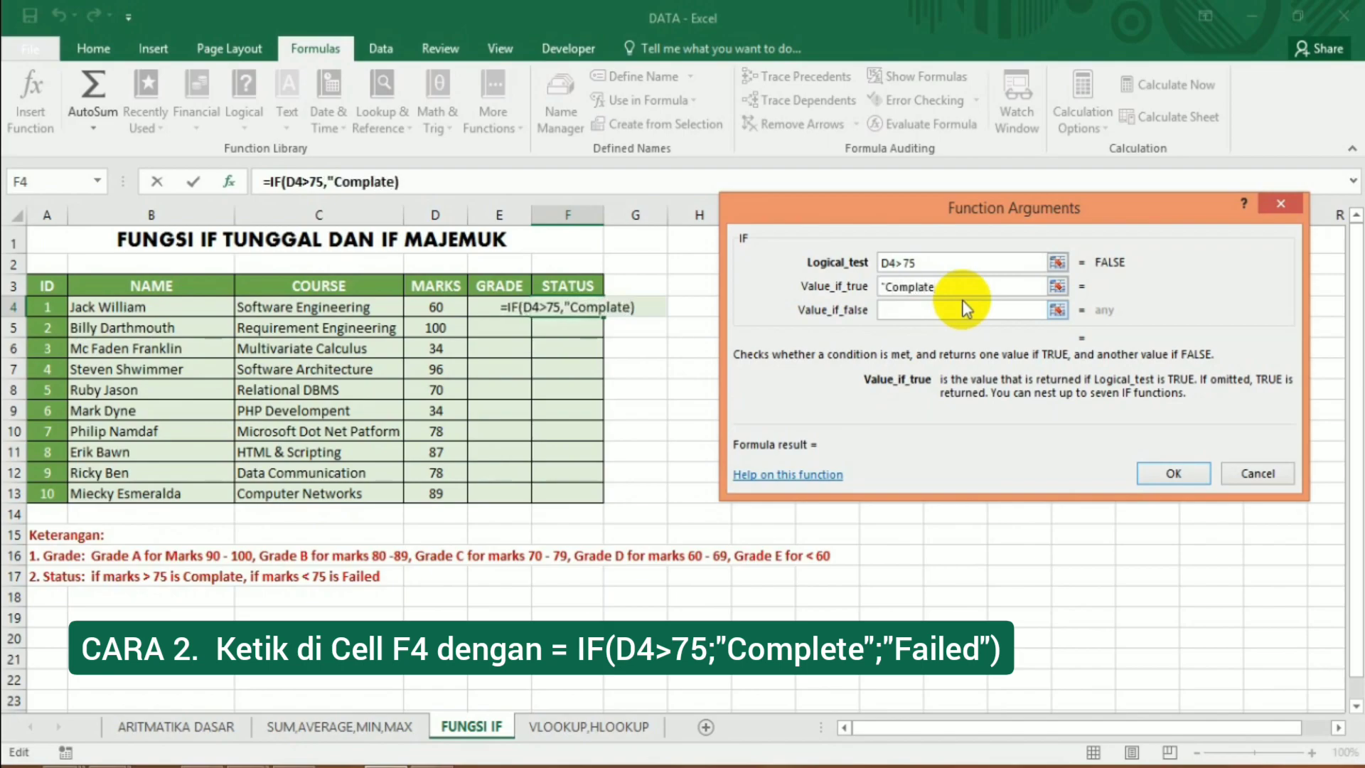
pyautogui.write('"')
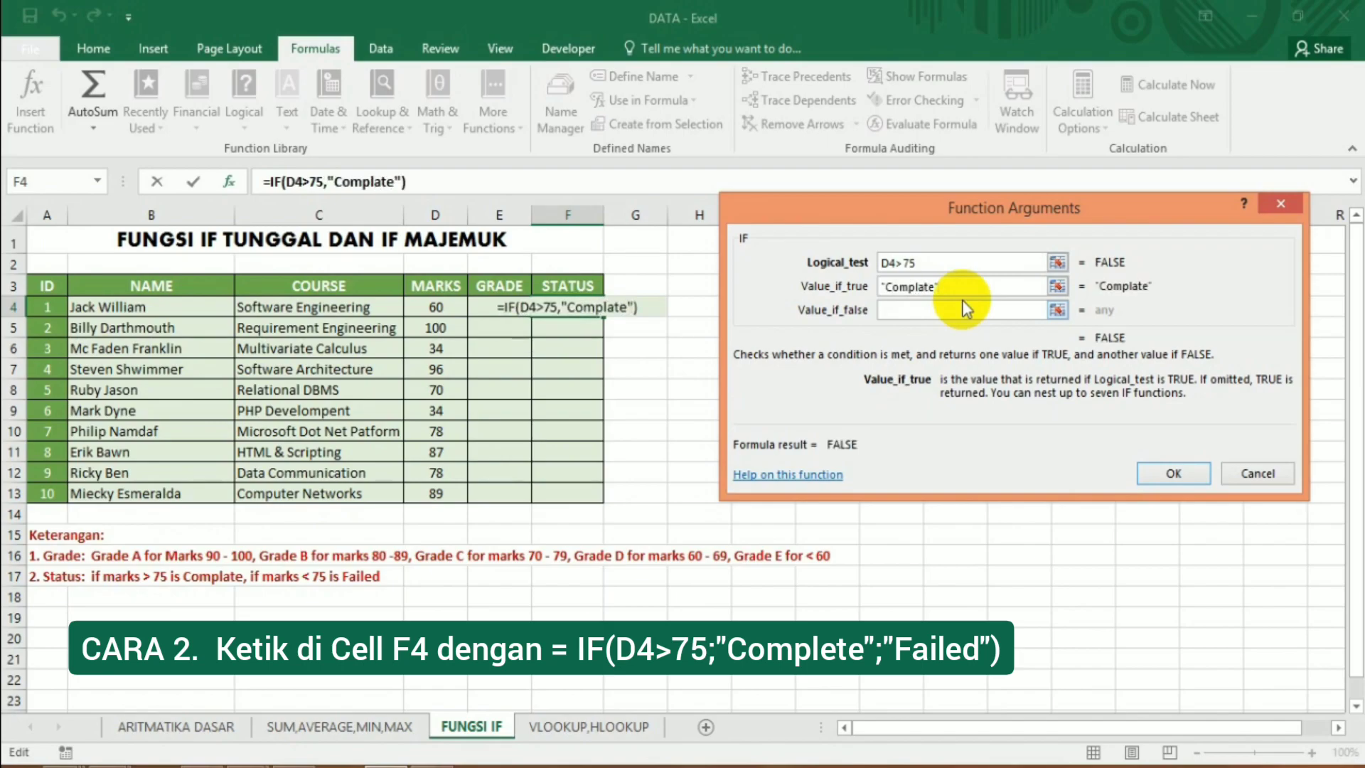
pyautogui.click(923, 309)
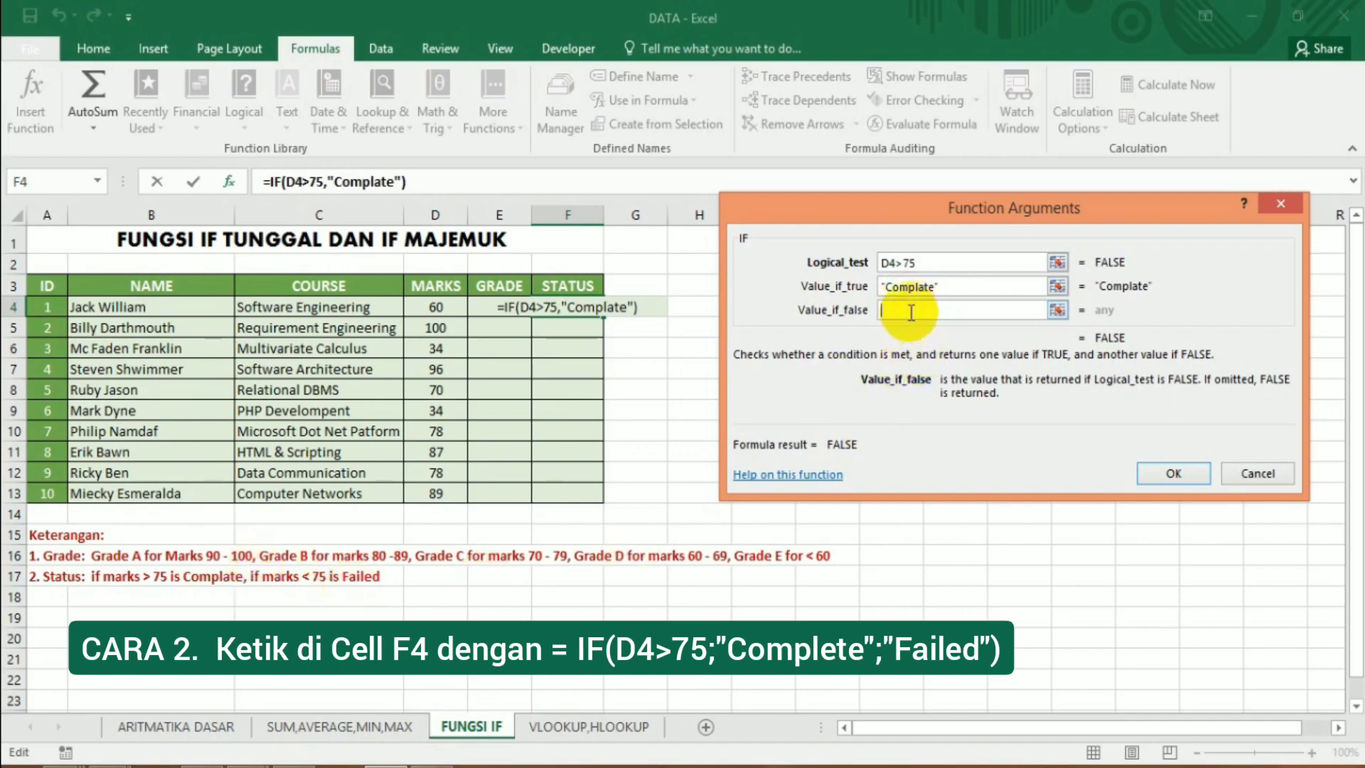
pyautogui.write('"Faile')
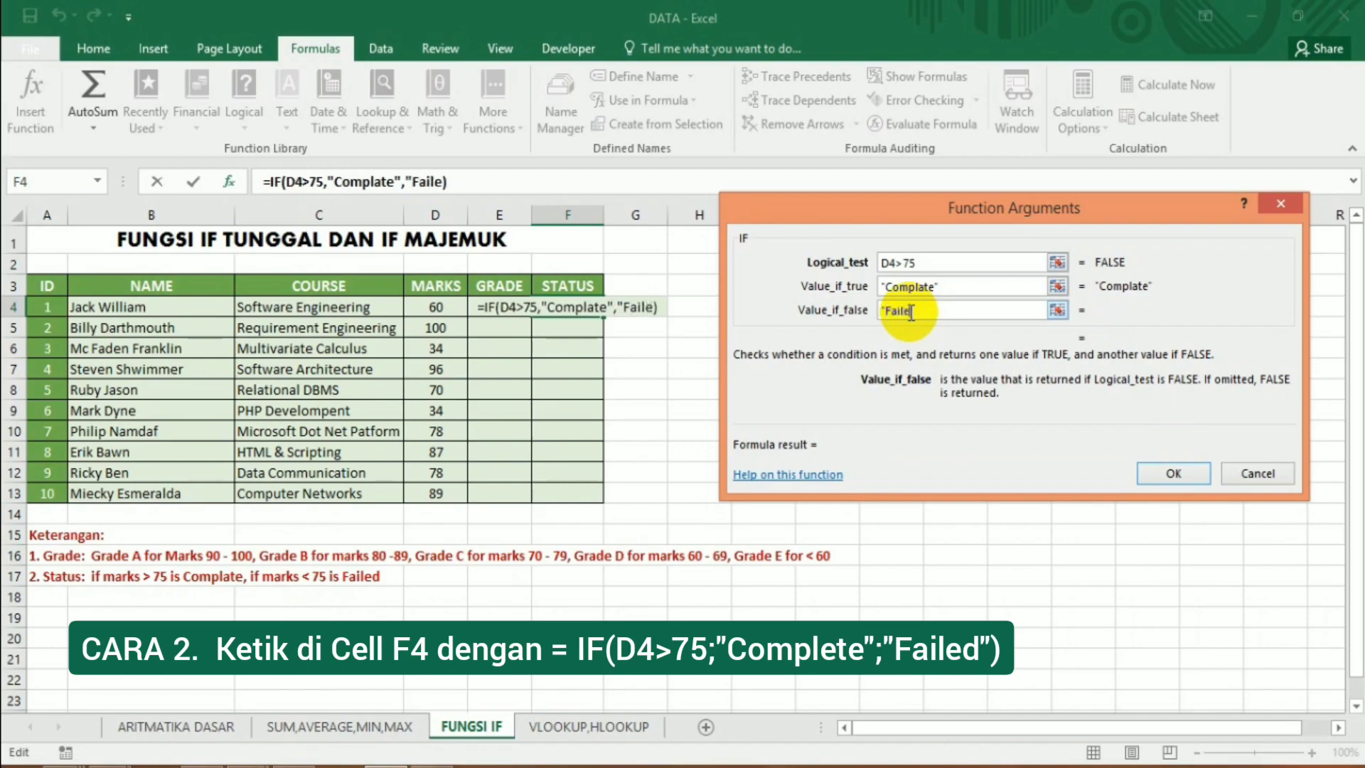
pyautogui.write('d"')
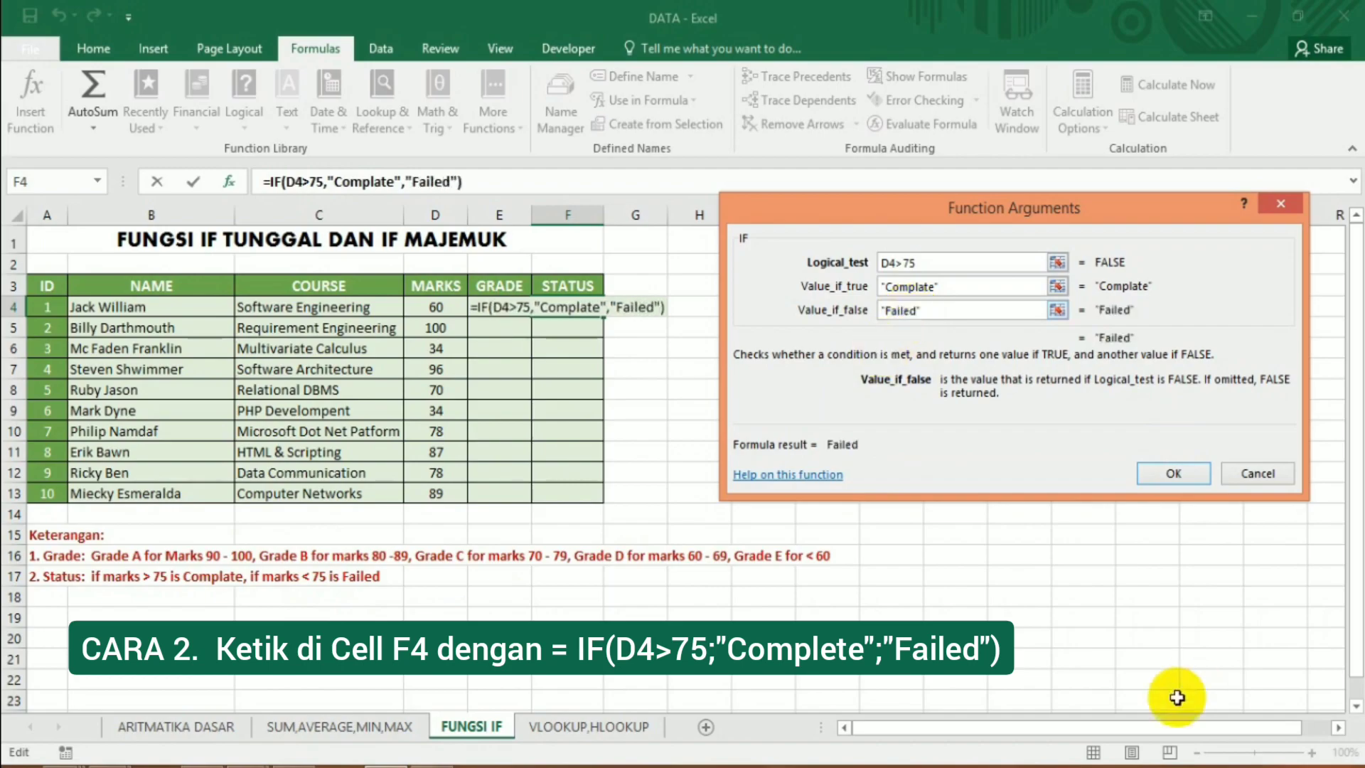
# Confirm the IF formula in F4 and fill it down the Status column to F13
pyautogui.click(1173, 474)
pyautogui.moveTo(603, 317); pyautogui.dragTo(604, 501)
pyautogui.click(1245, 437)
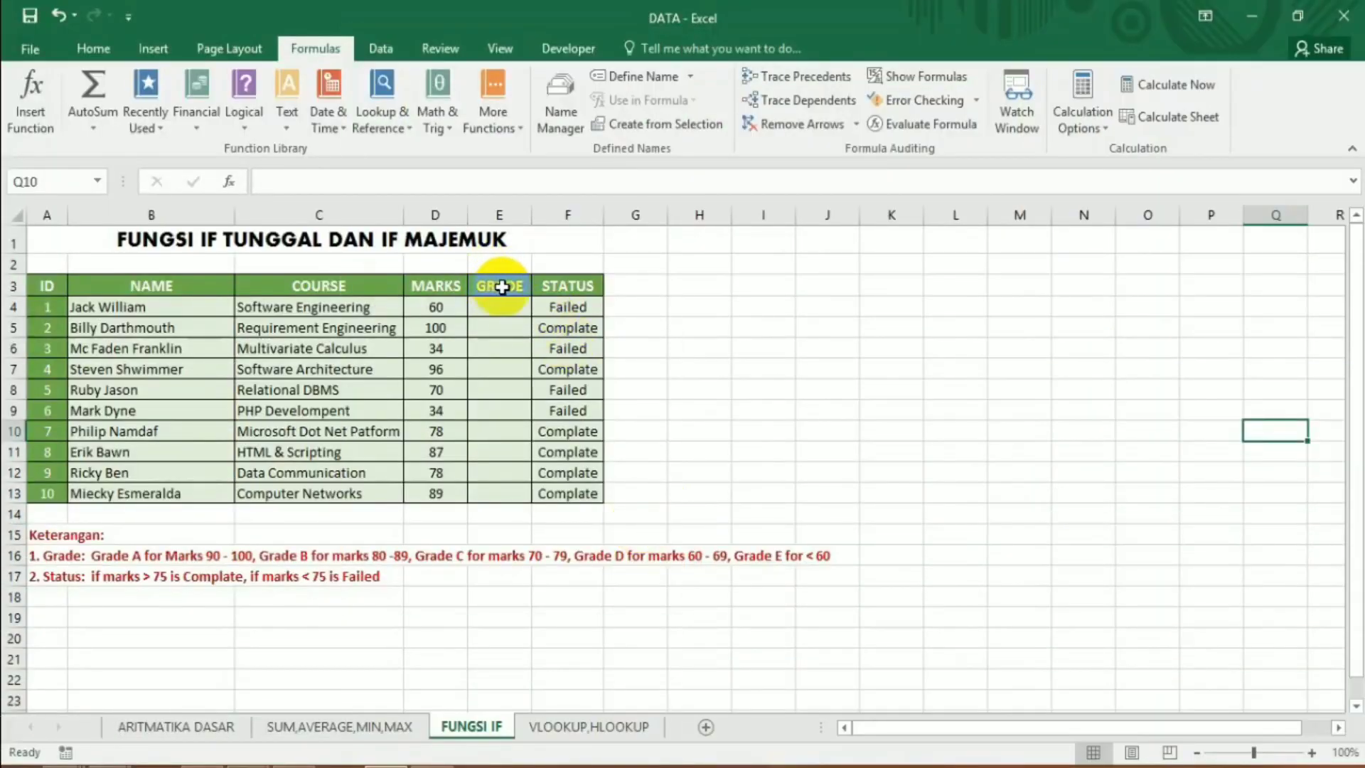
pyautogui.click(502, 286)
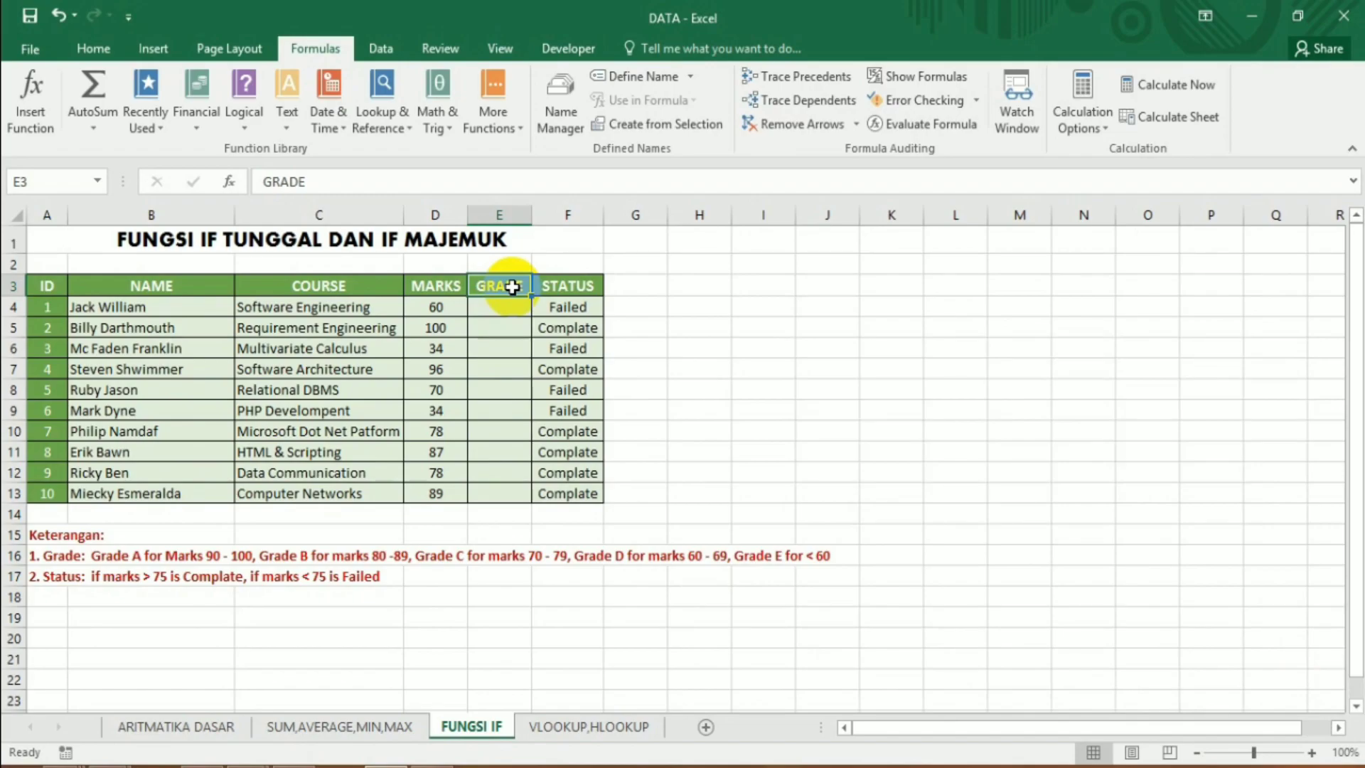
pyautogui.click(506, 308)
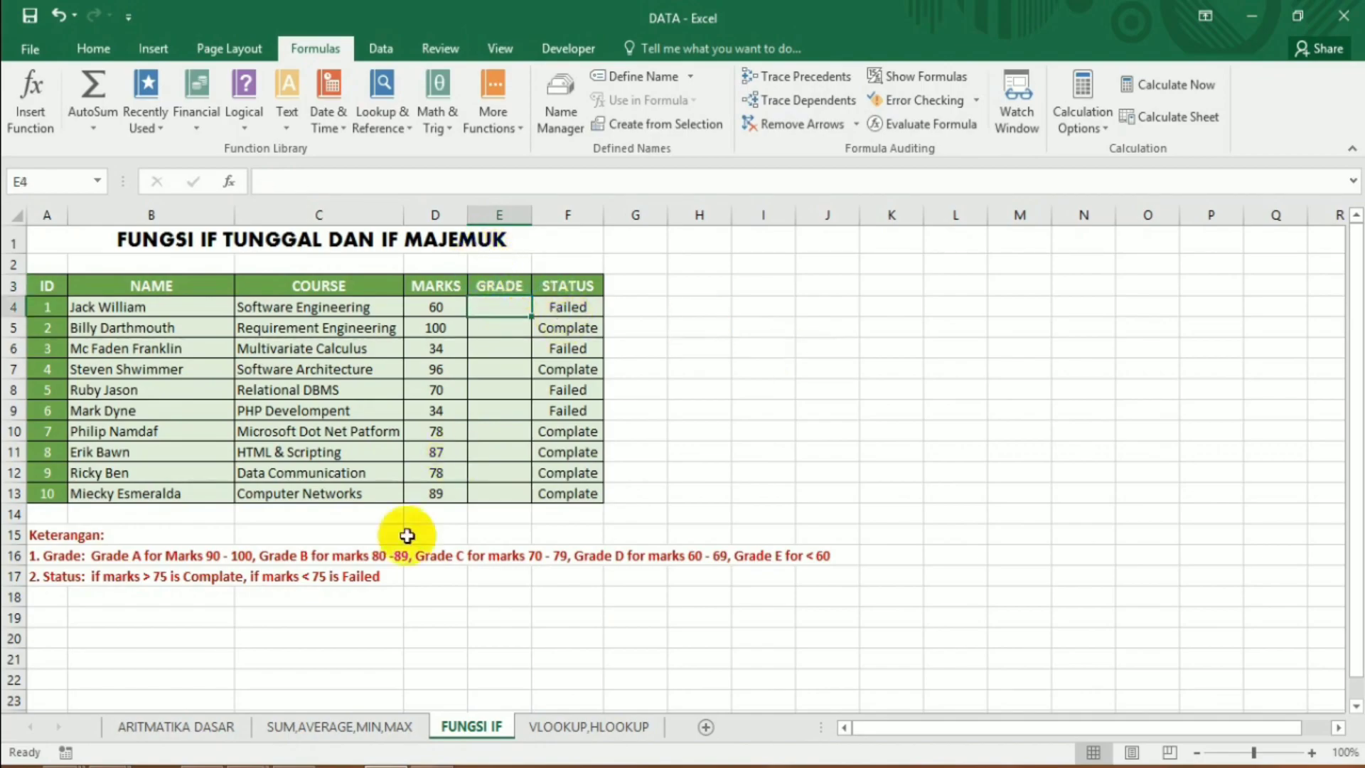
pyautogui.click(33, 559)
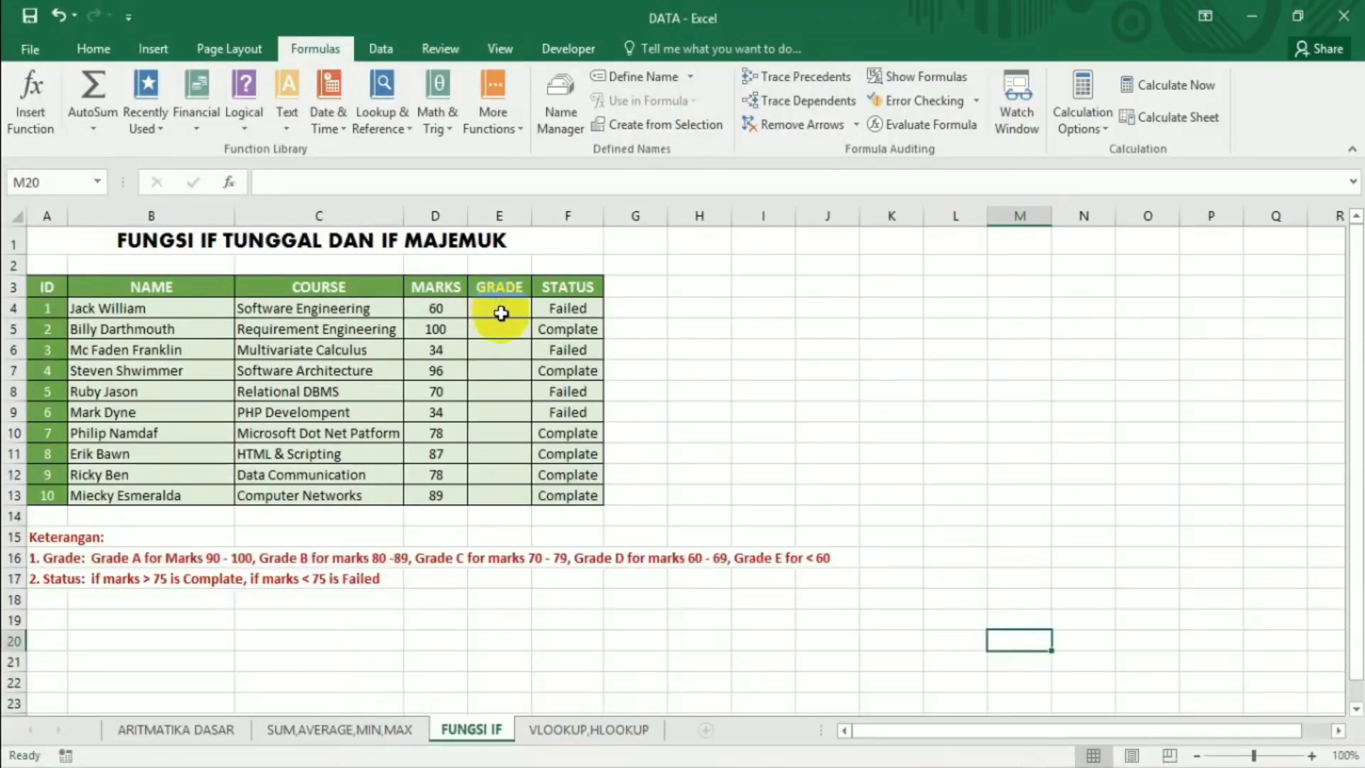
# Start an IF formula in cell E4 that returns "E" when D4<60, leaving its false argument open
pyautogui.click(499, 312)
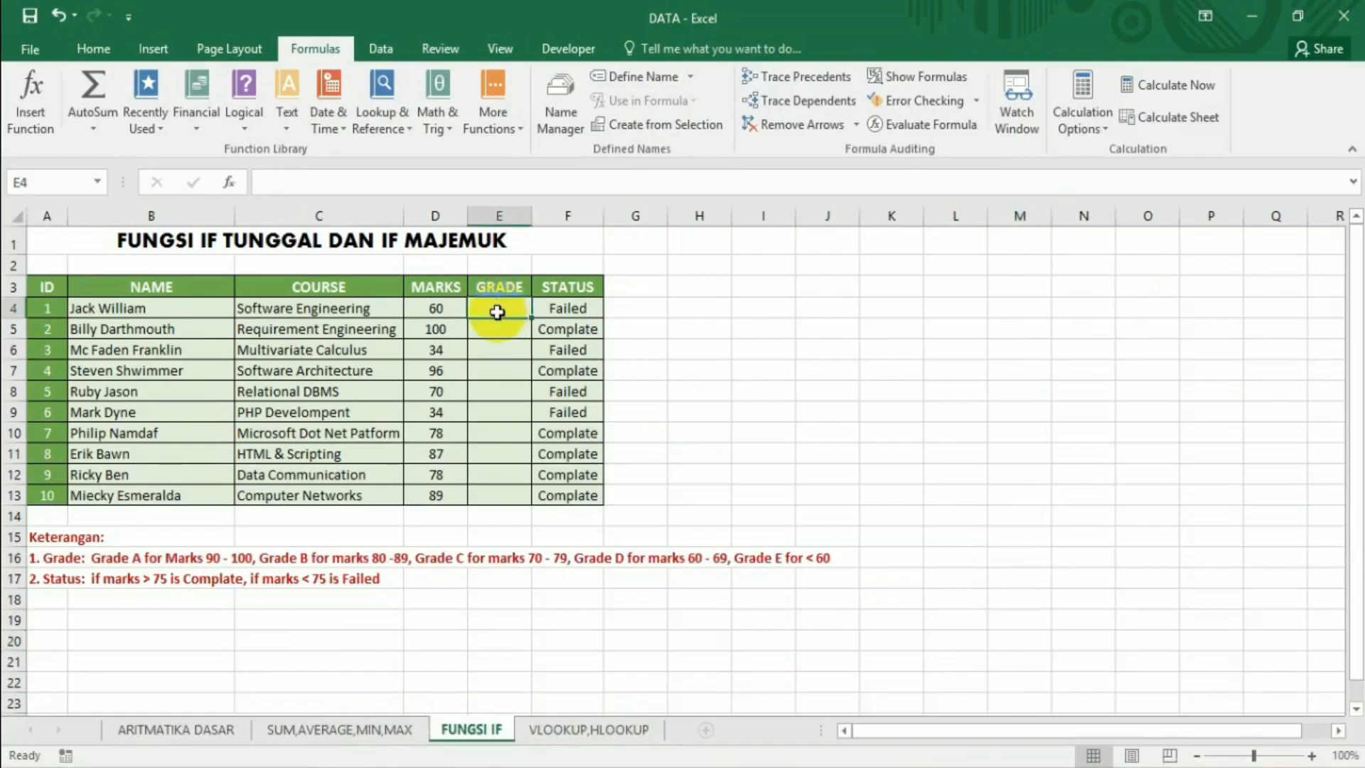
pyautogui.write('=')
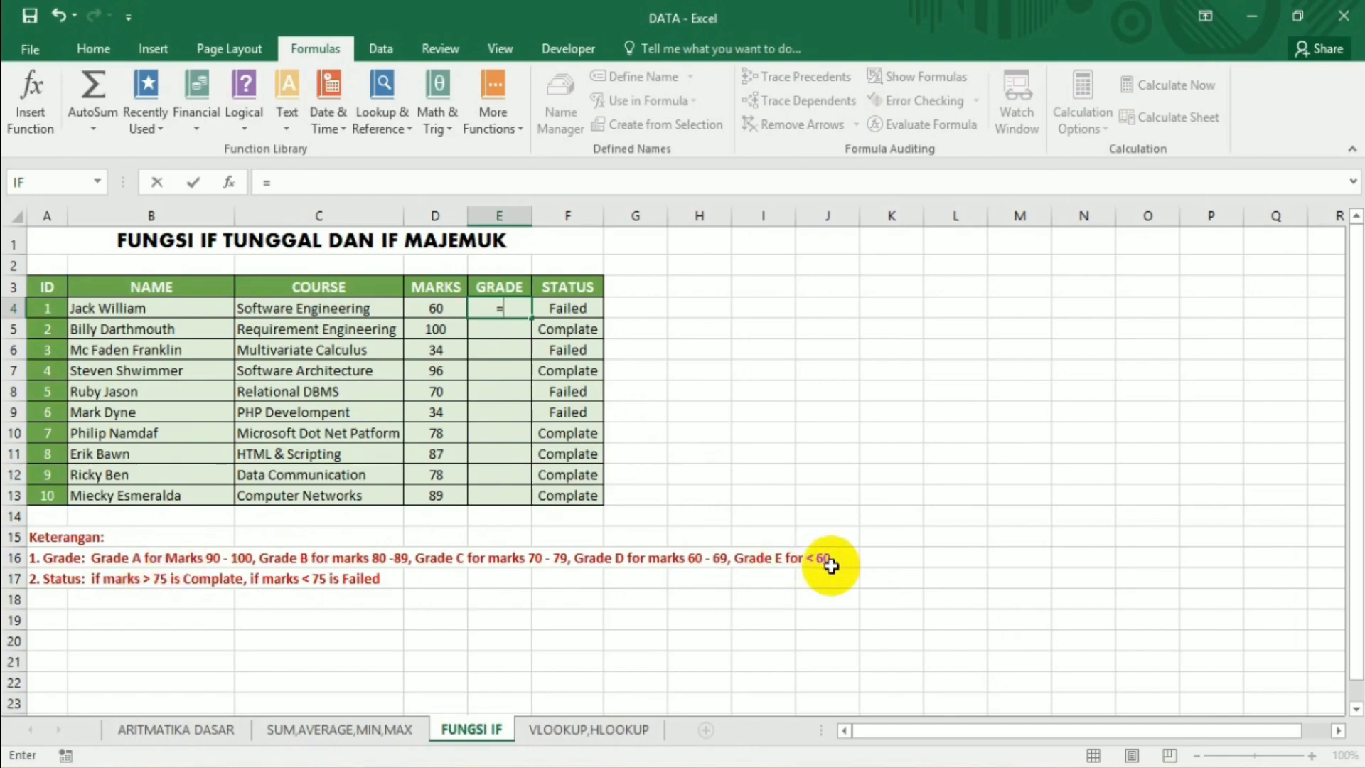
pyautogui.write('if')
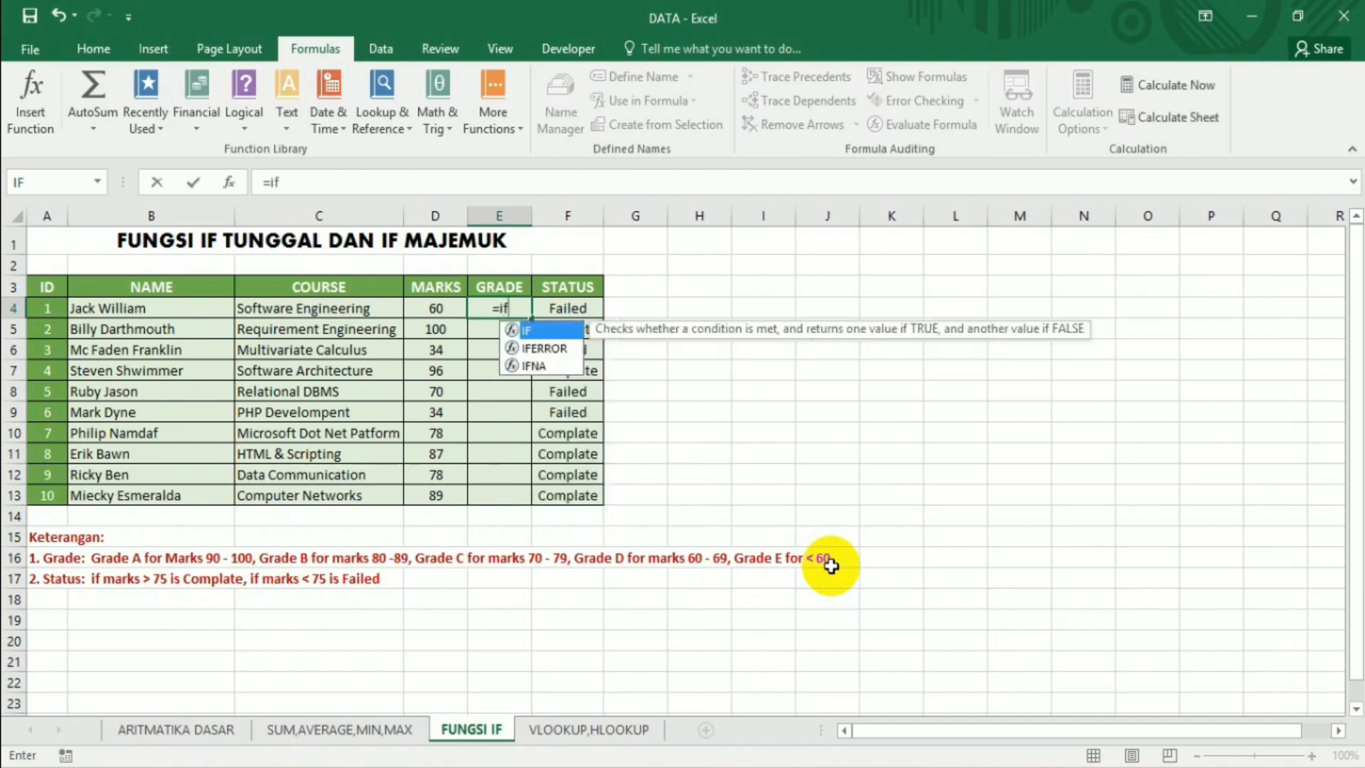
pyautogui.write('(')
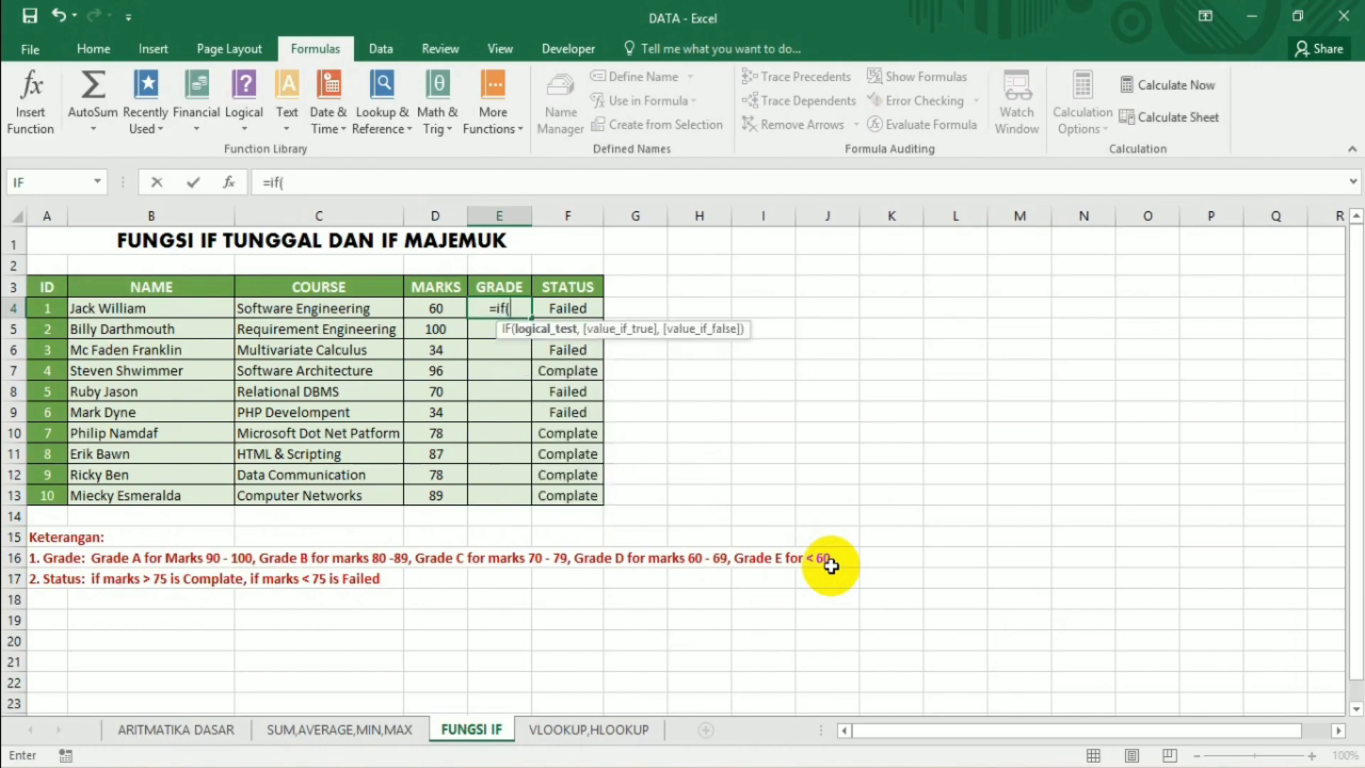
pyautogui.click(441, 308)
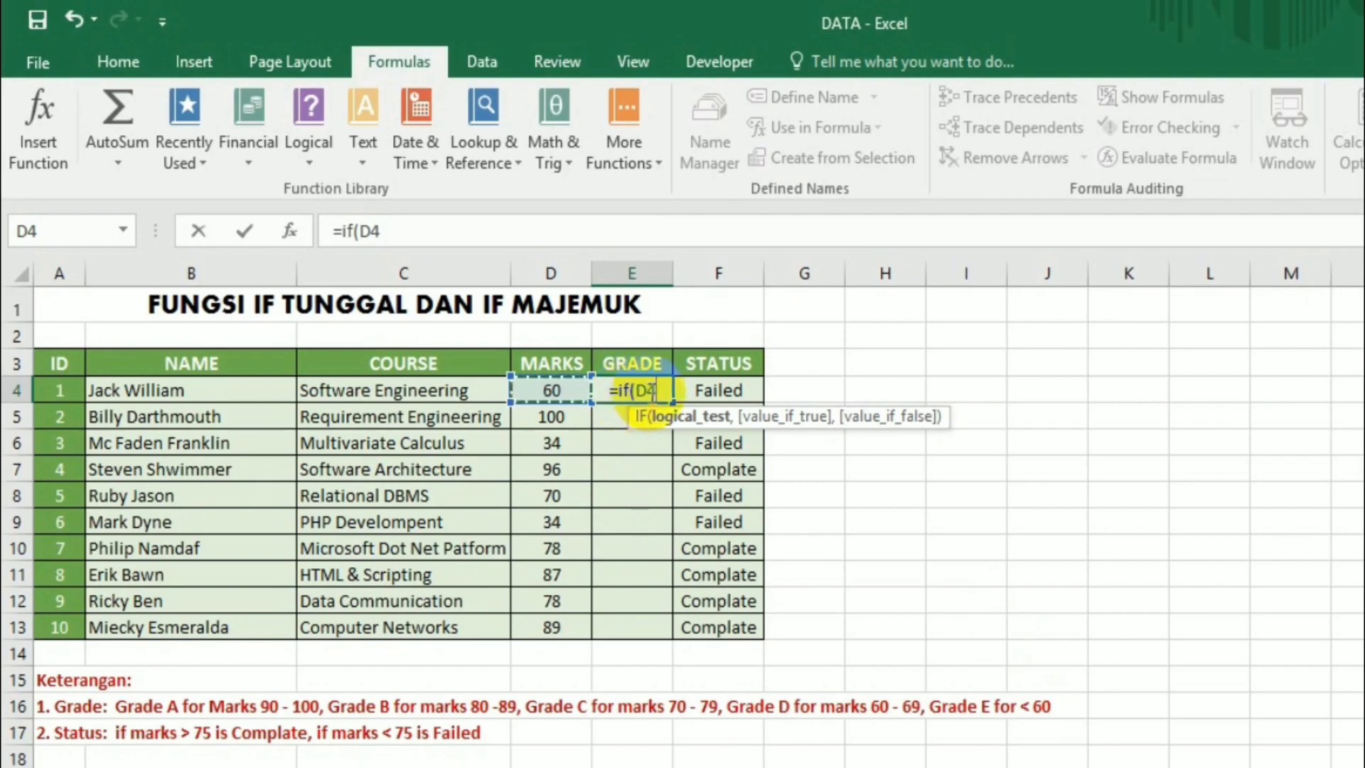
pyautogui.write('<')
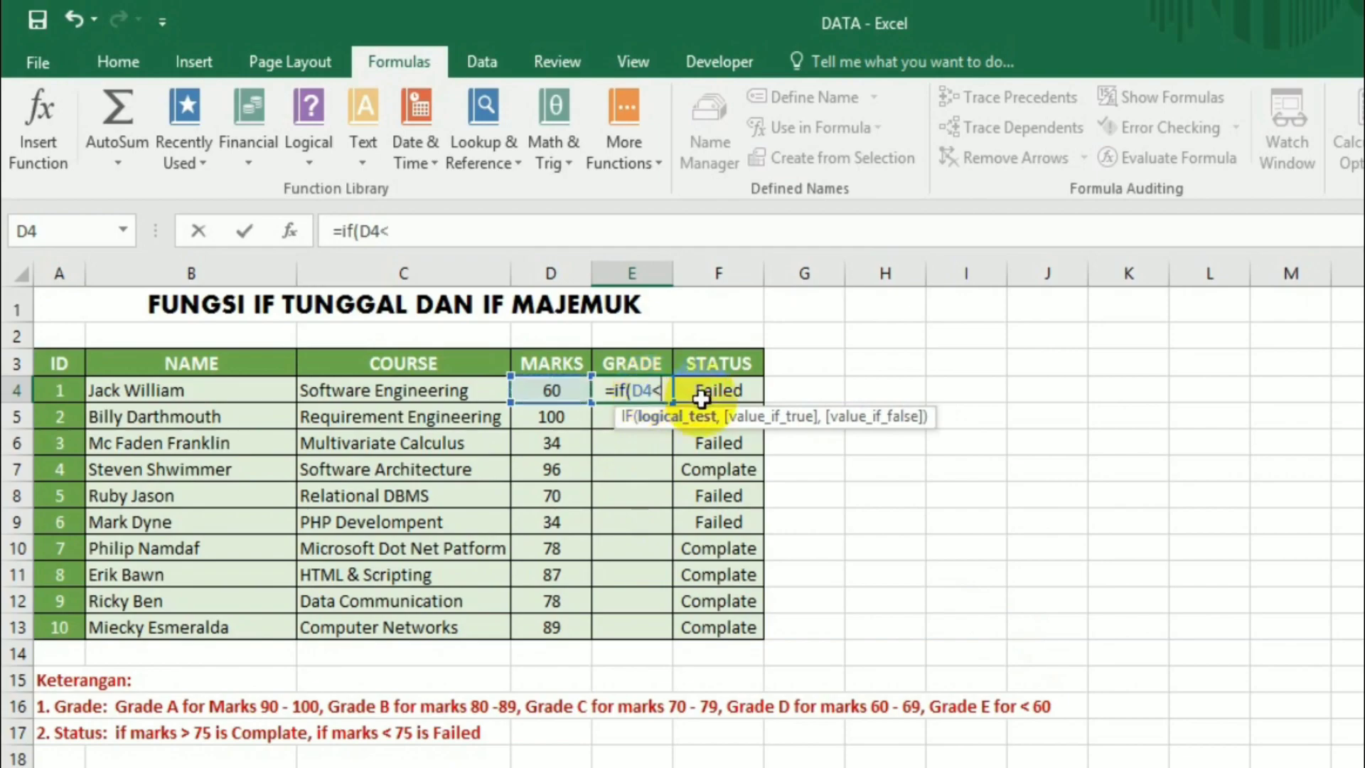
pyautogui.write('60')
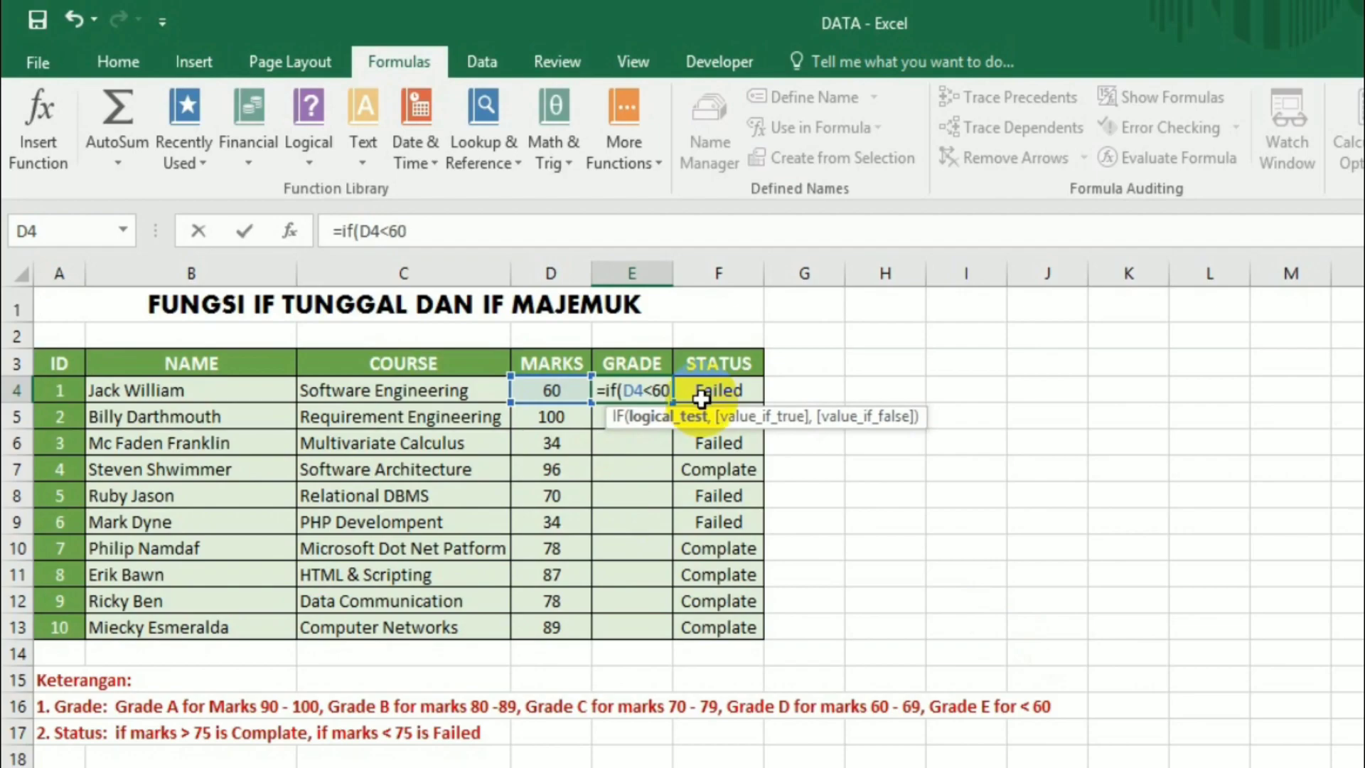
pyautogui.write(',')
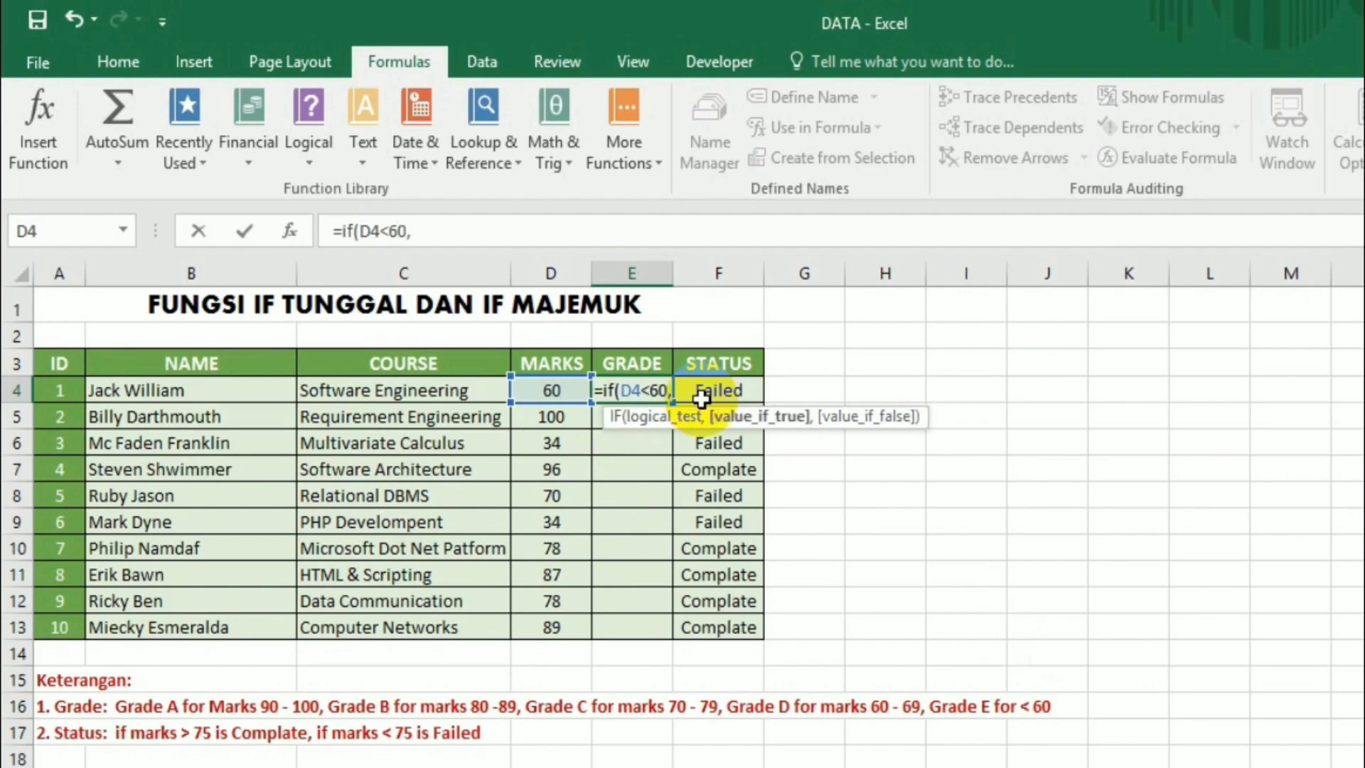
pyautogui.write('"E')
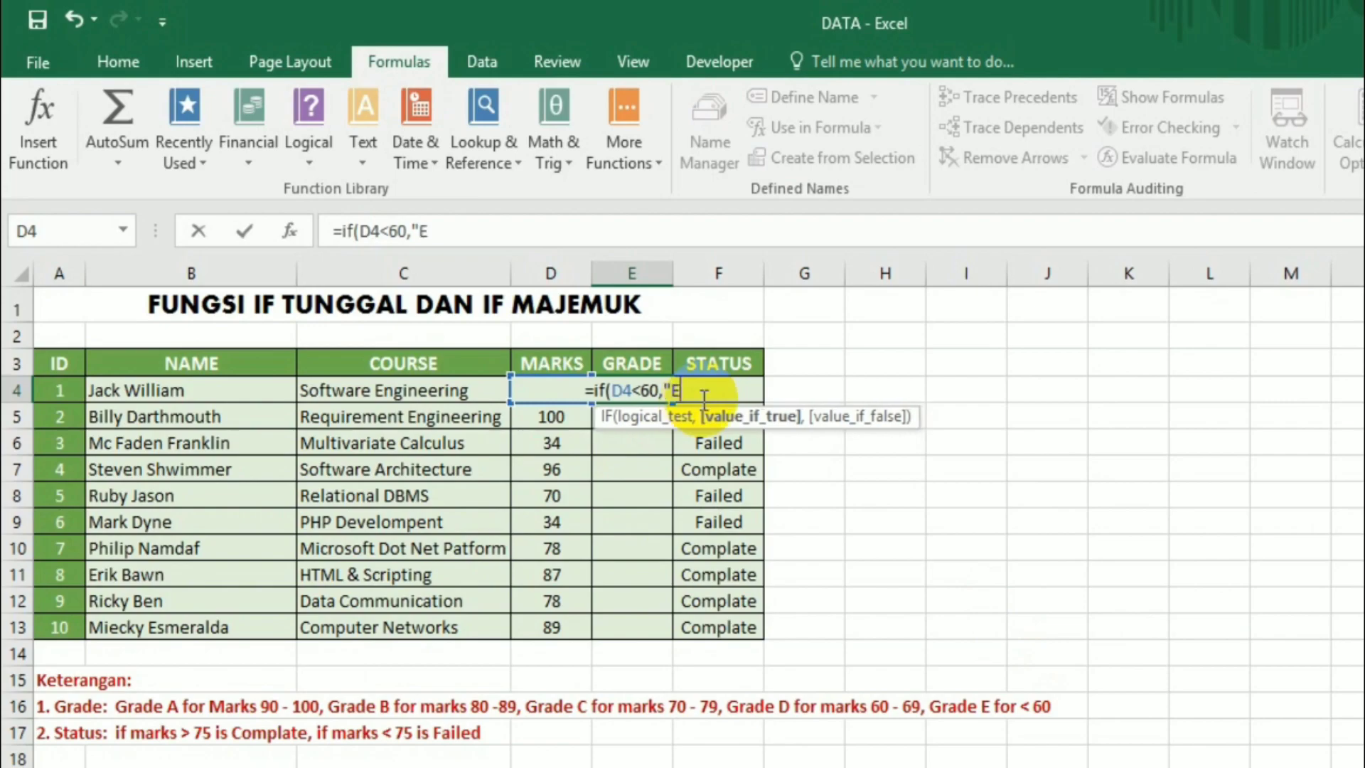
pyautogui.write('"')
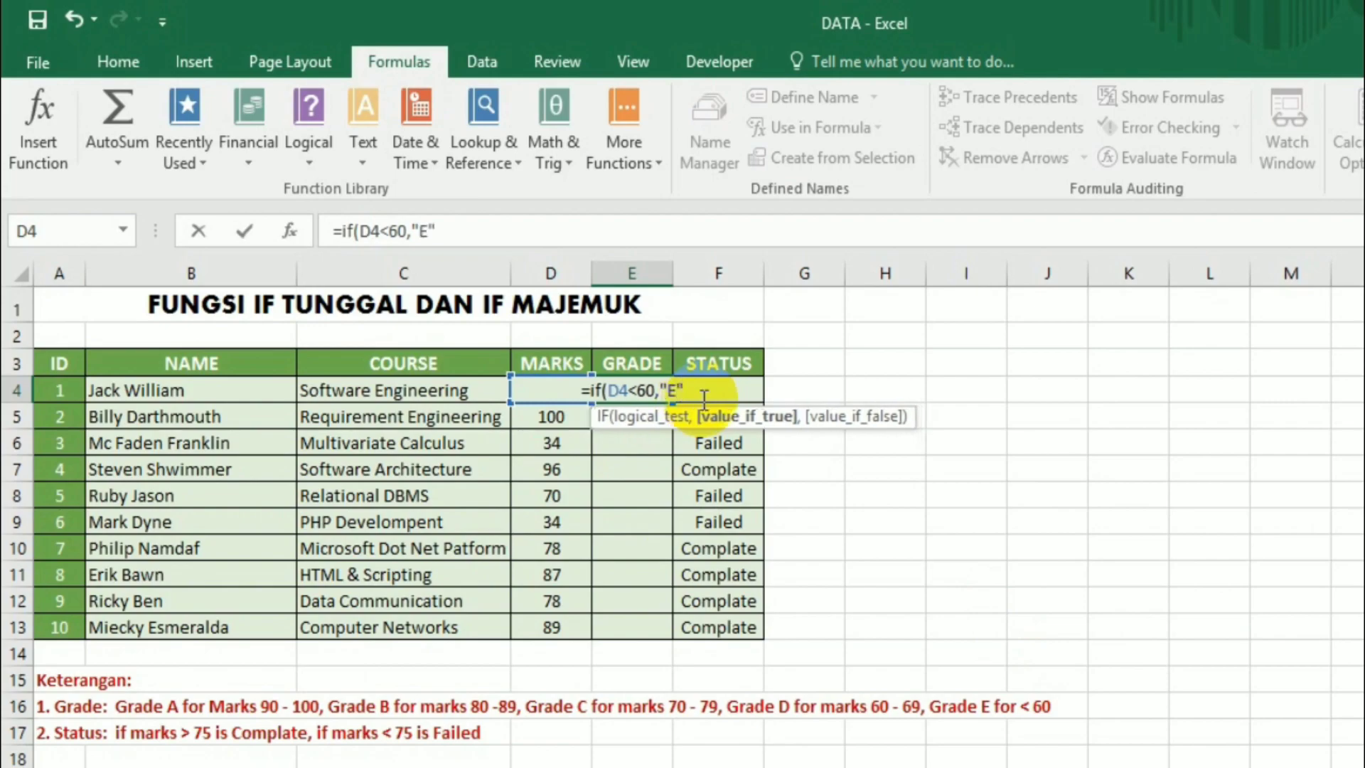
pyautogui.write(',')
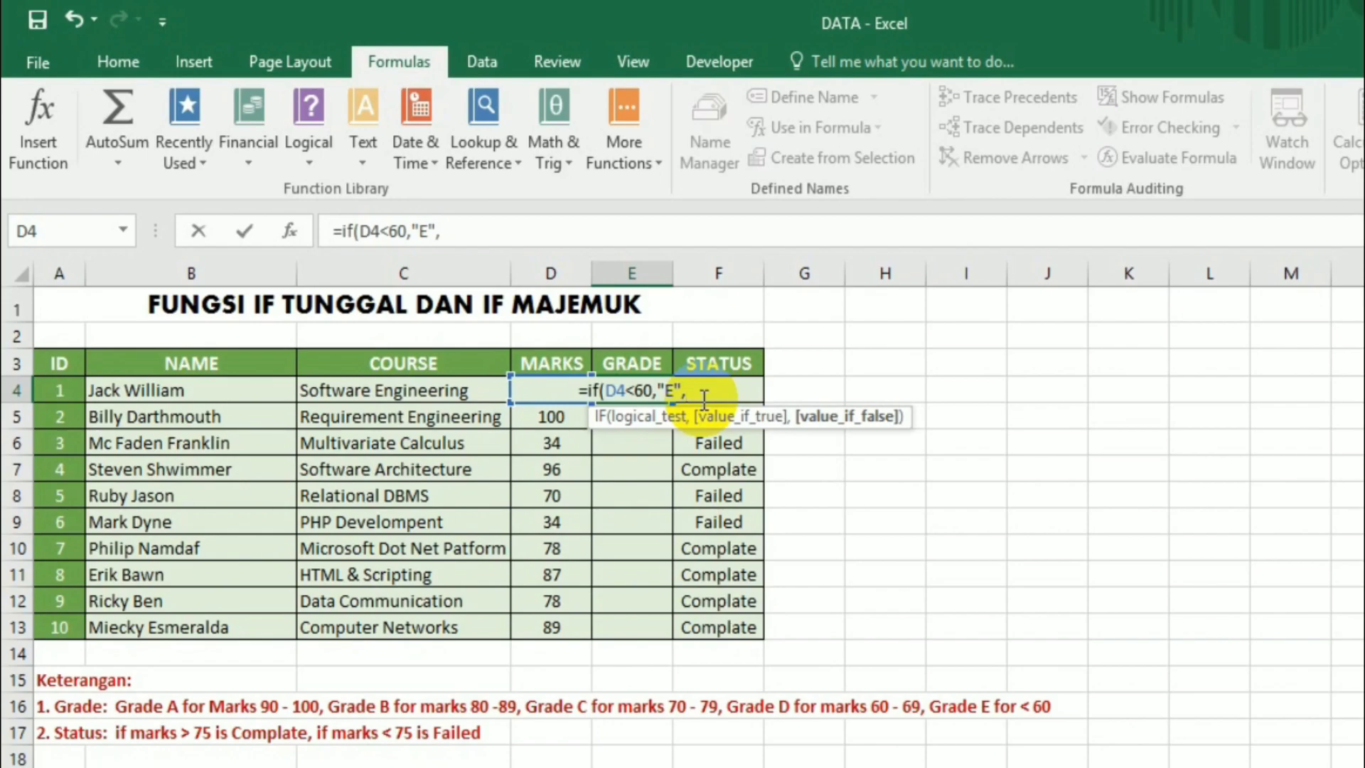
# Nest a second IF as the false argument of the E4 formula, returning "D" when D4<=69
pyautogui.write('If')
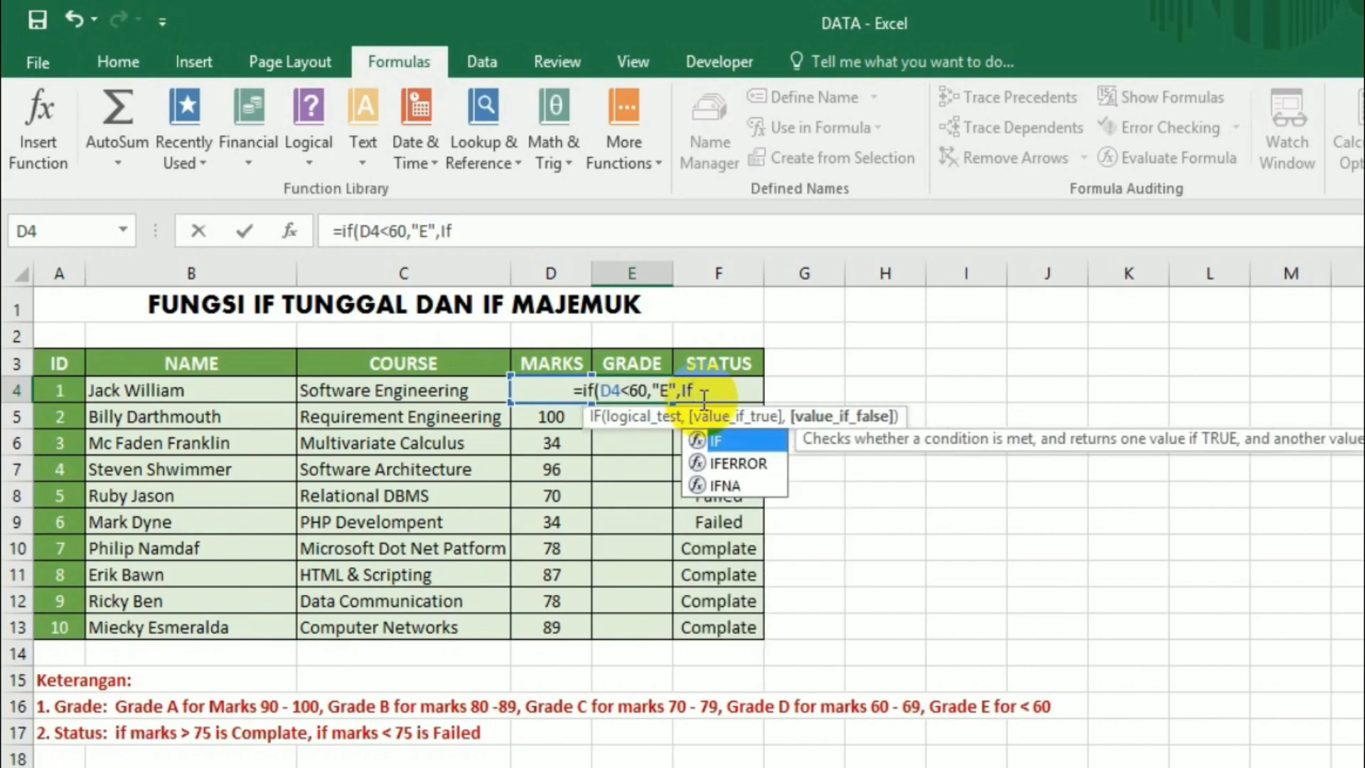
pyautogui.write('(')
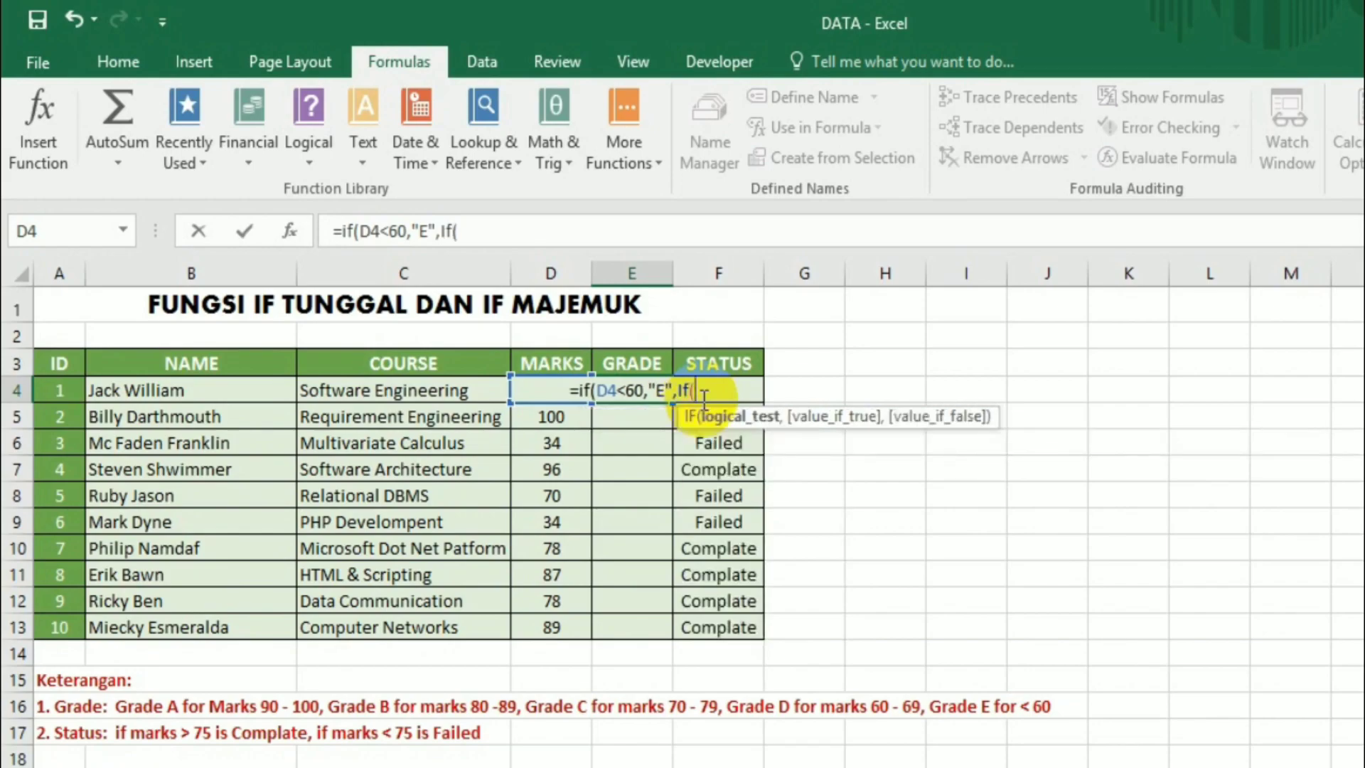
pyautogui.write('D')
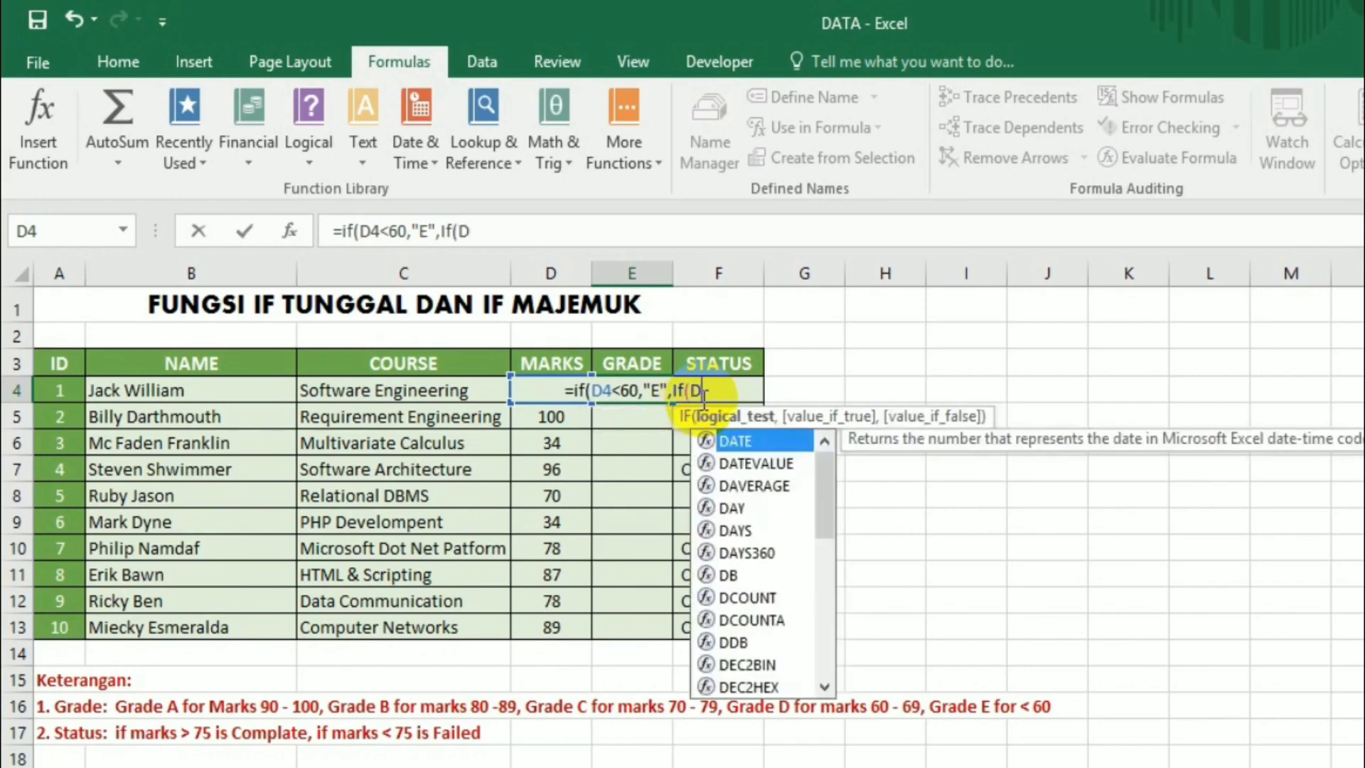
pyautogui.write('4')
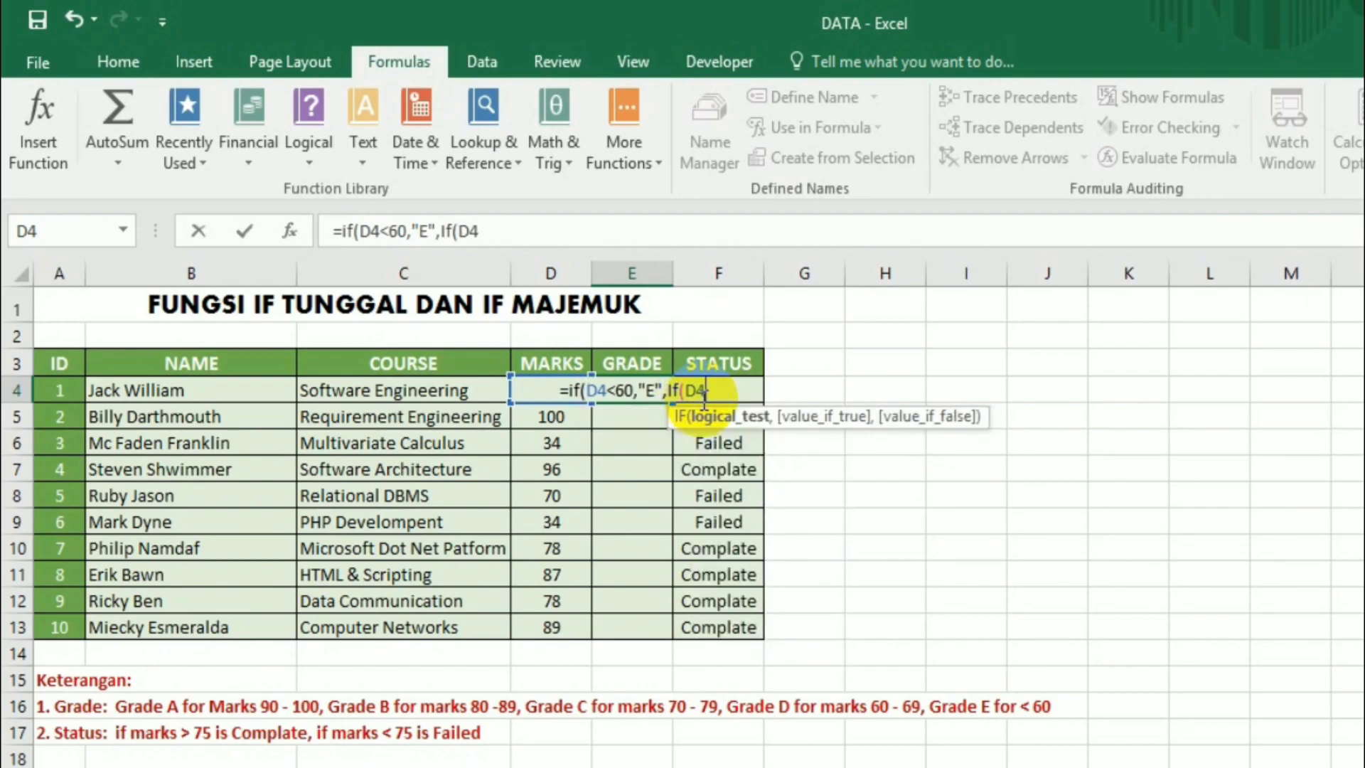
pyautogui.write('<=')
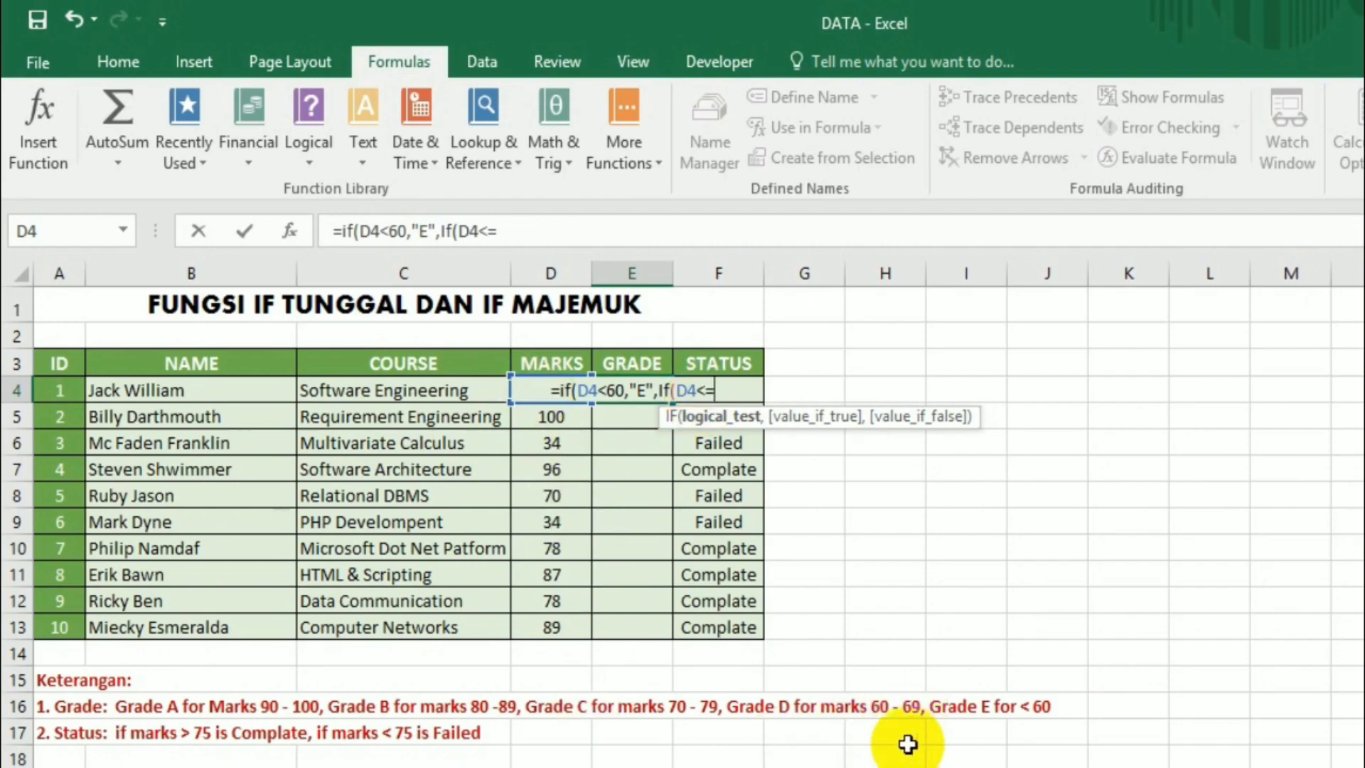
pyautogui.write('69')
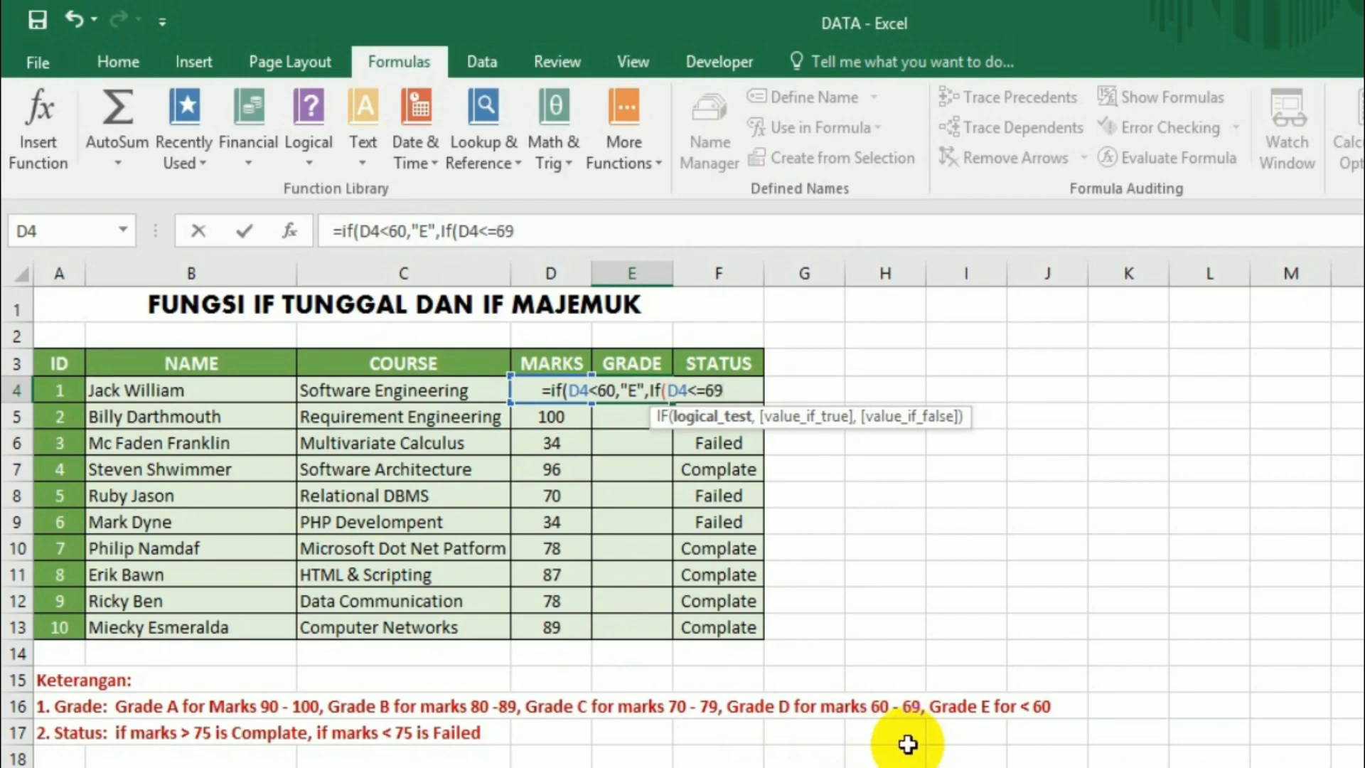
pyautogui.write(',')
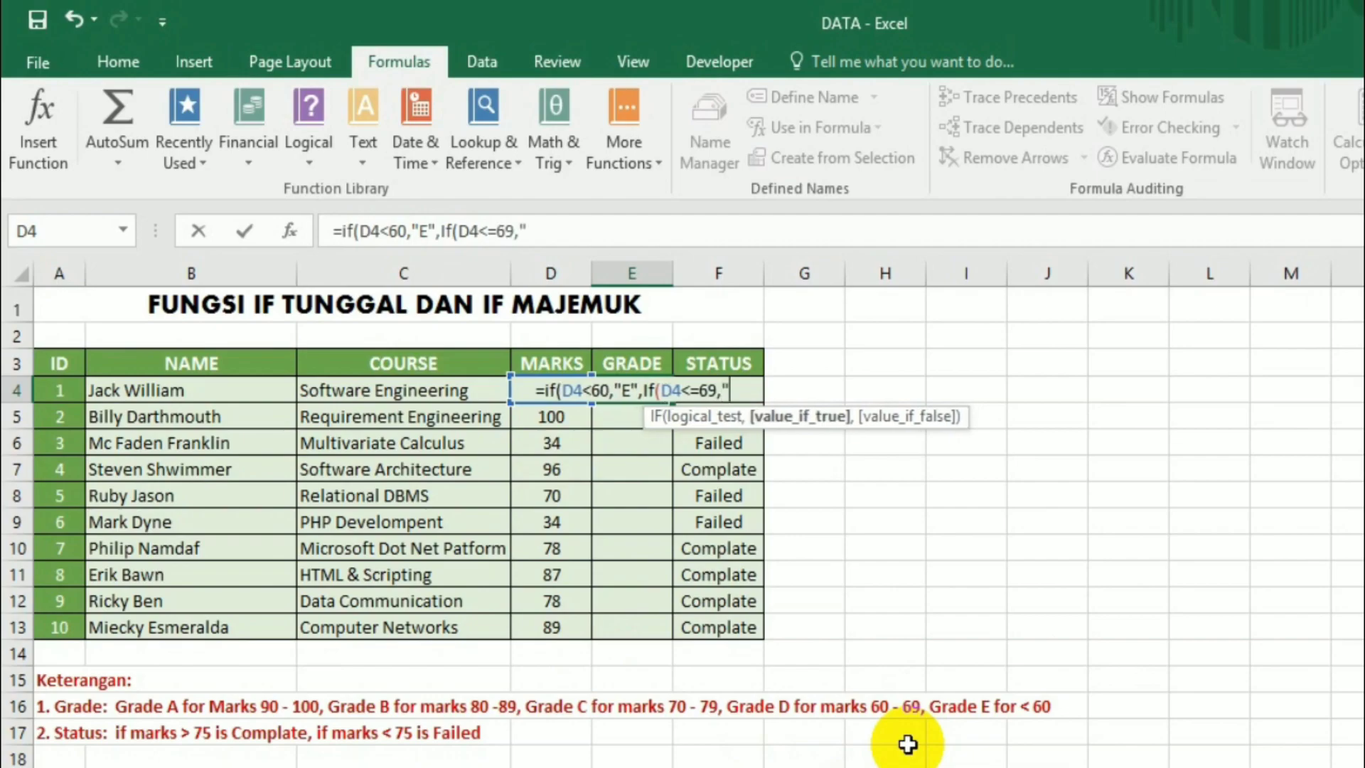
pyautogui.write('"D"')
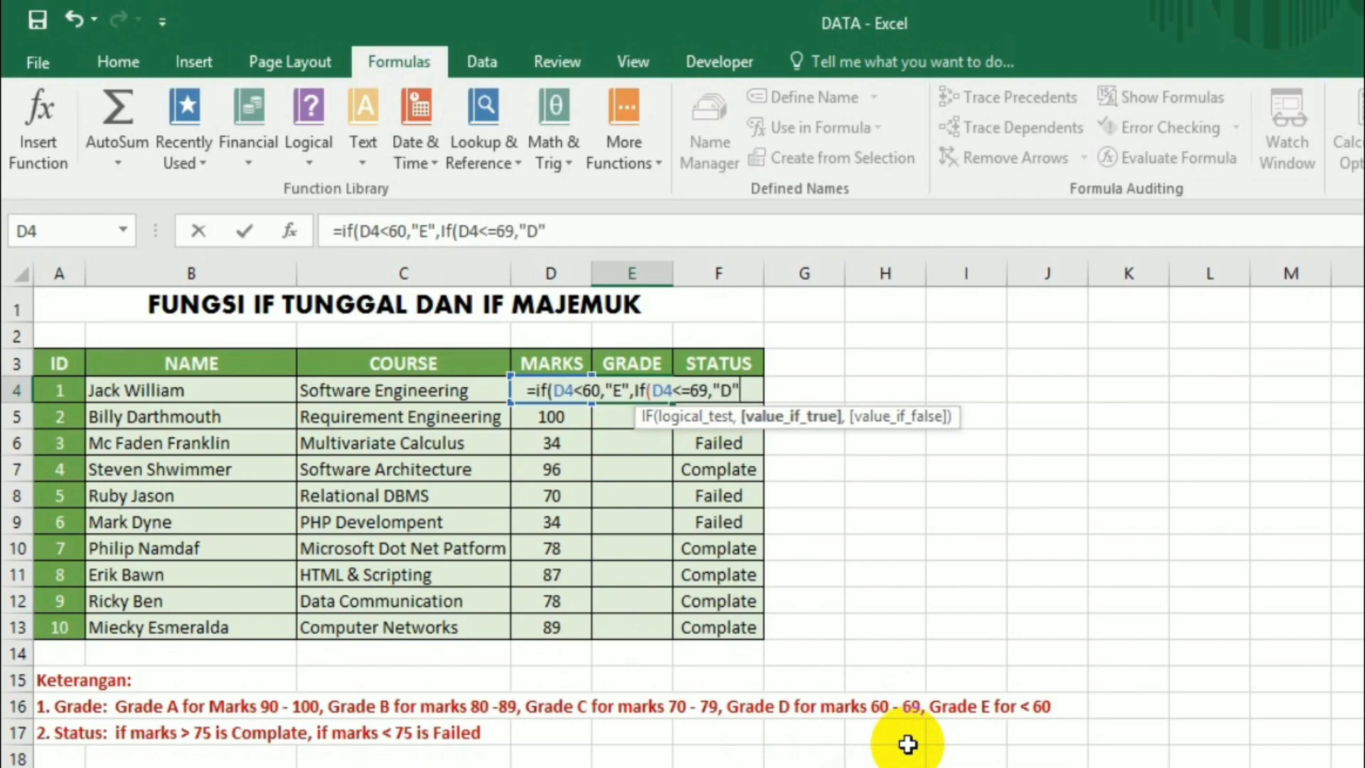
pyautogui.write(',')
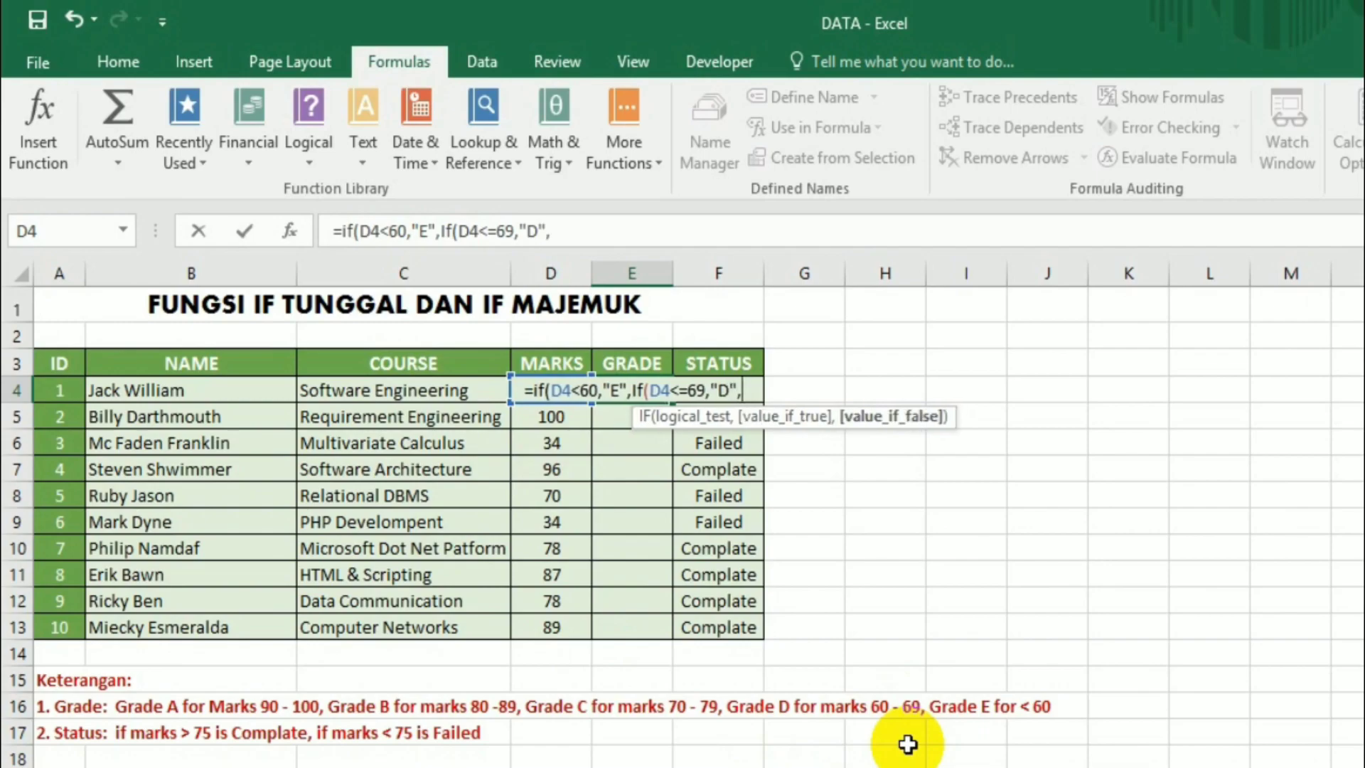
# Nest a third IF in the E4 formula that returns "C" when D4<=79
pyautogui.write('if')
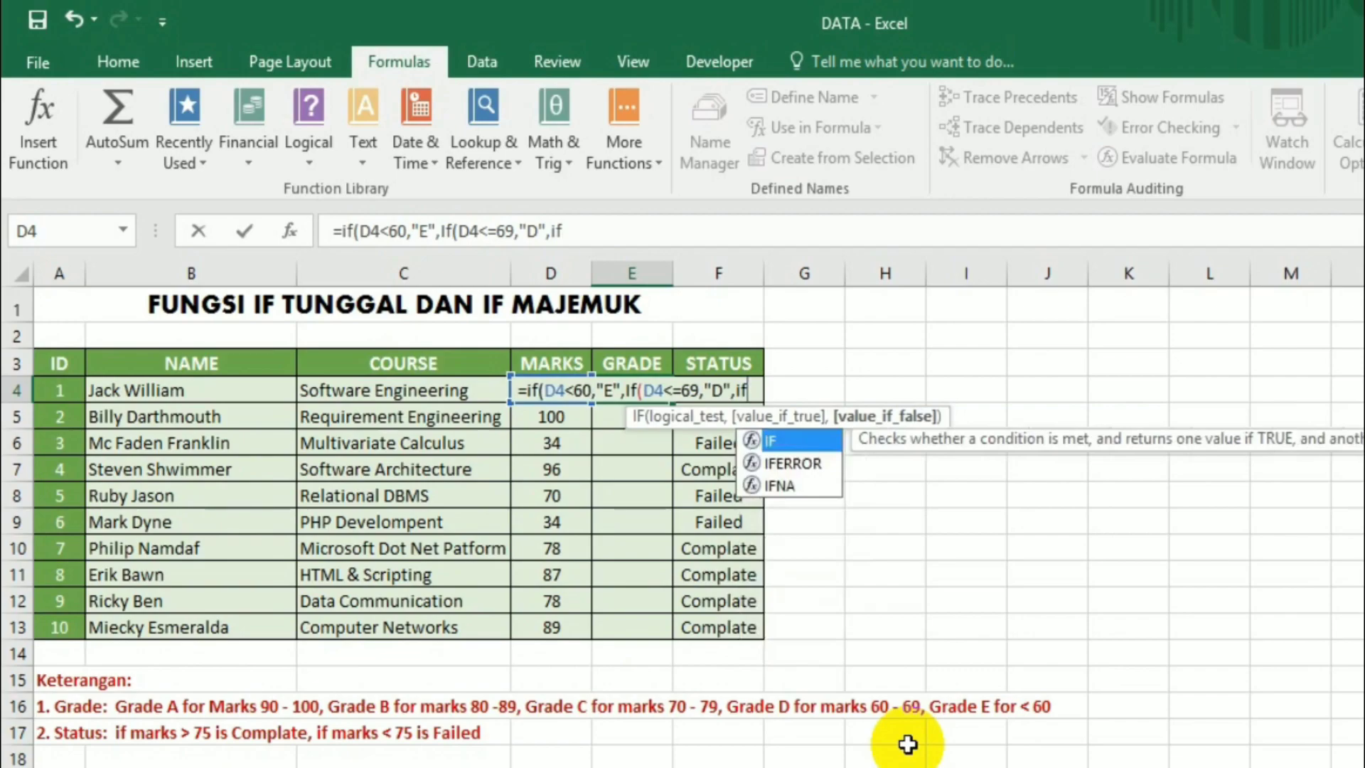
pyautogui.write('(')
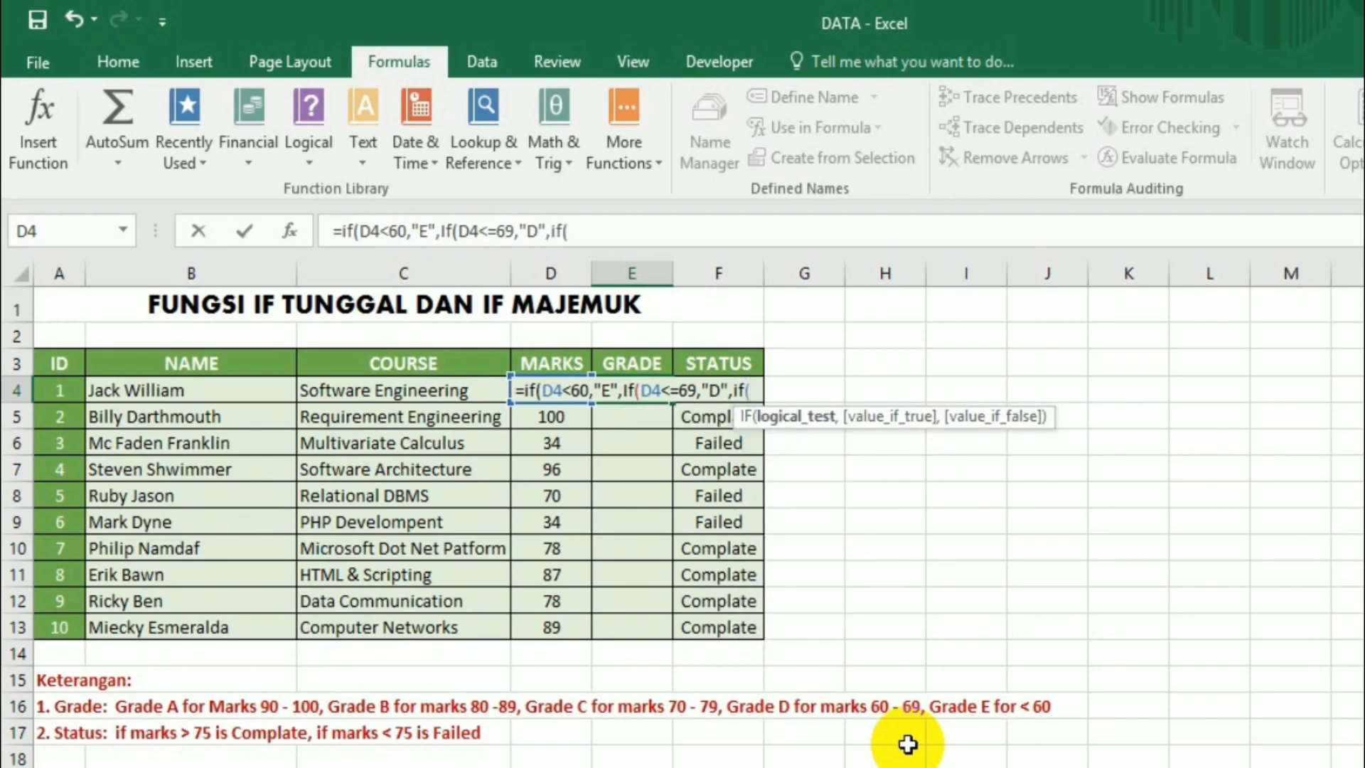
pyautogui.write('D4')
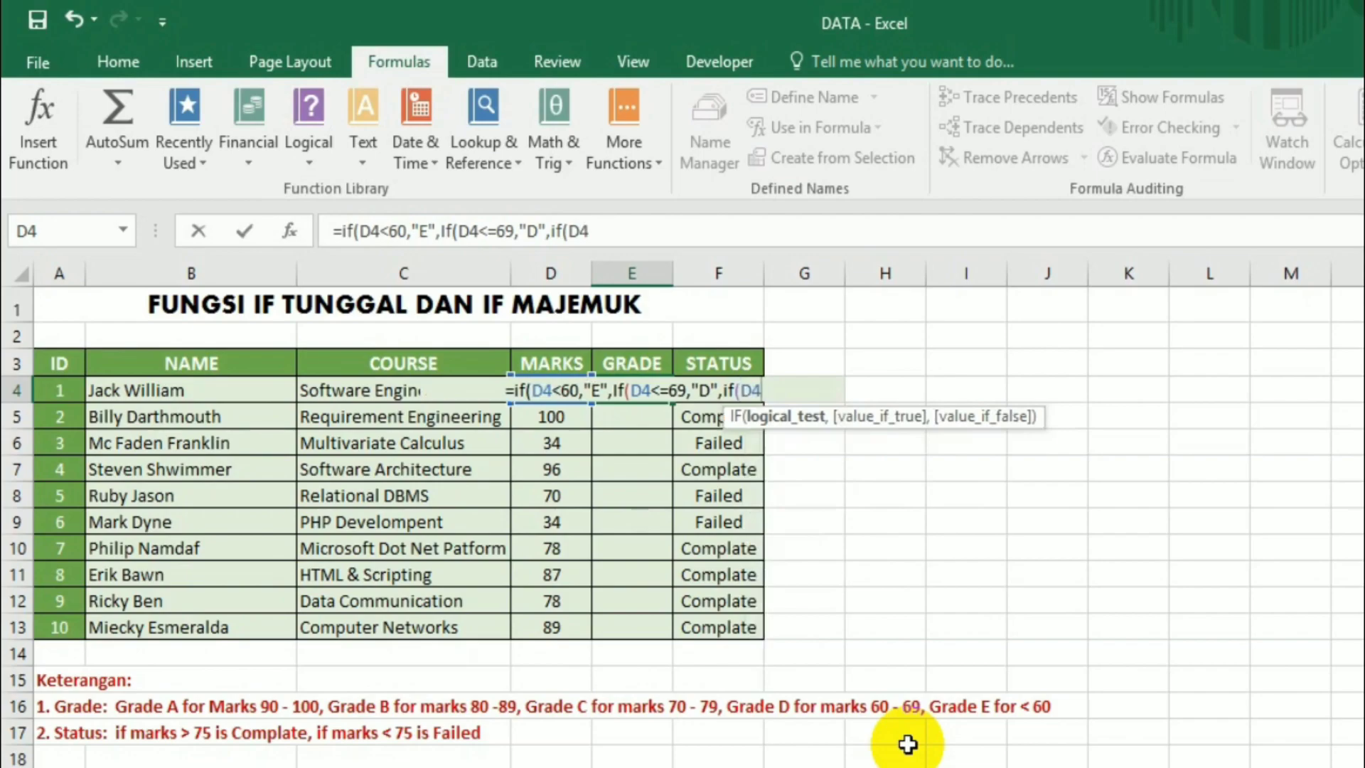
pyautogui.write('<')
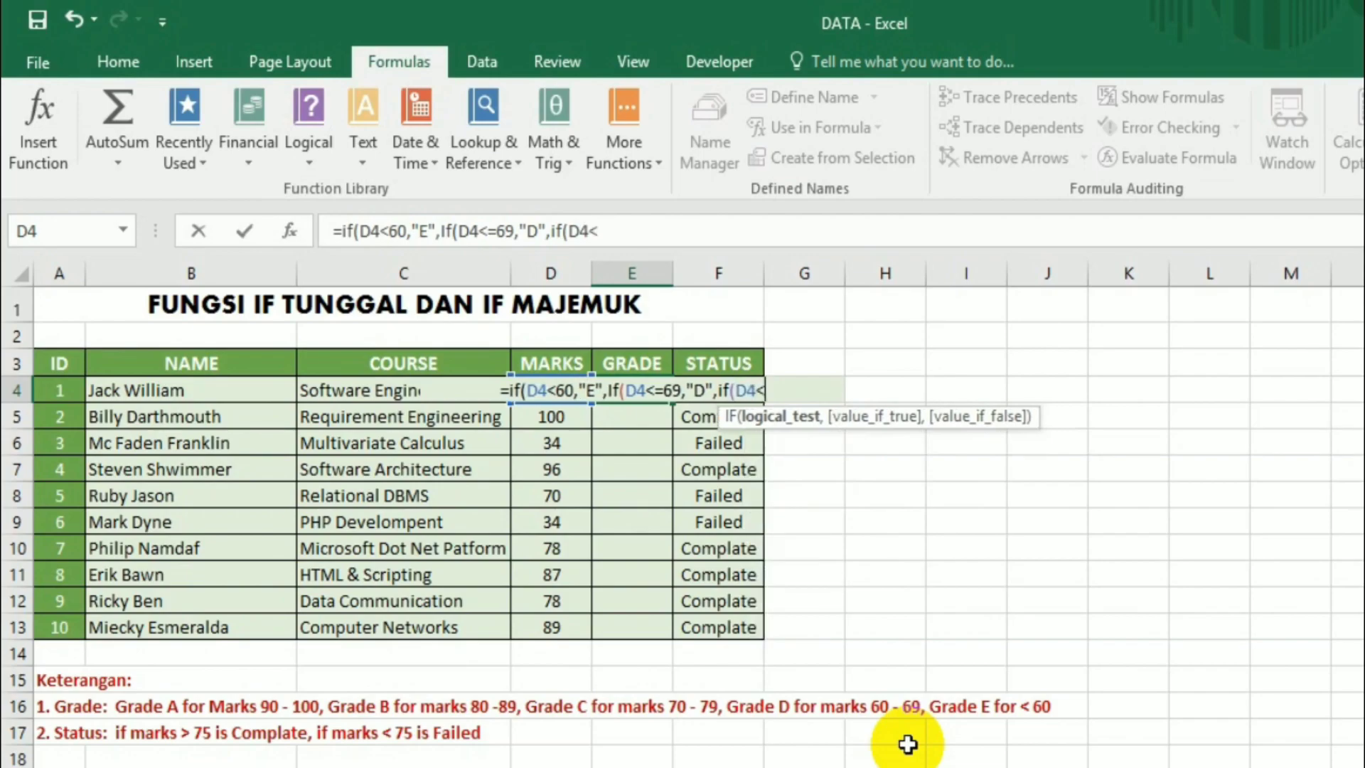
pyautogui.write('=')
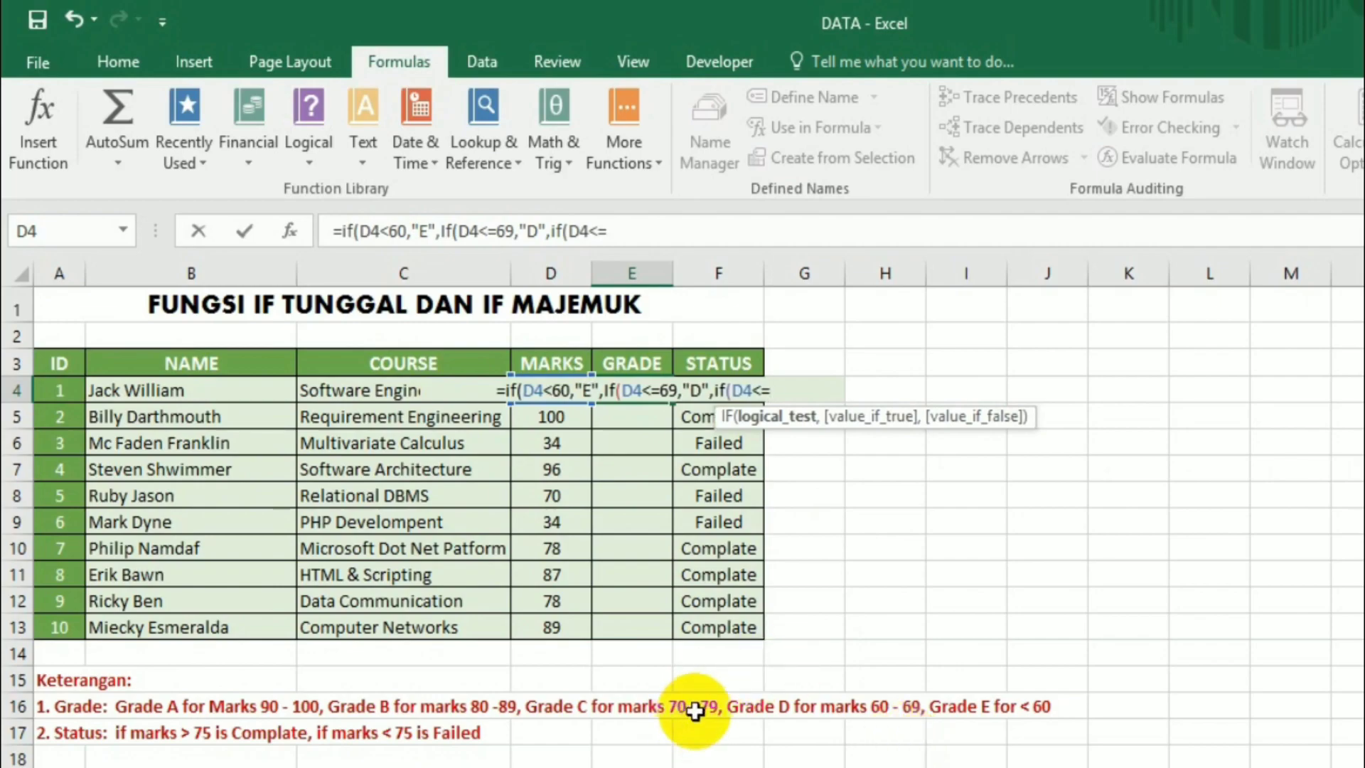
pyautogui.write('7')
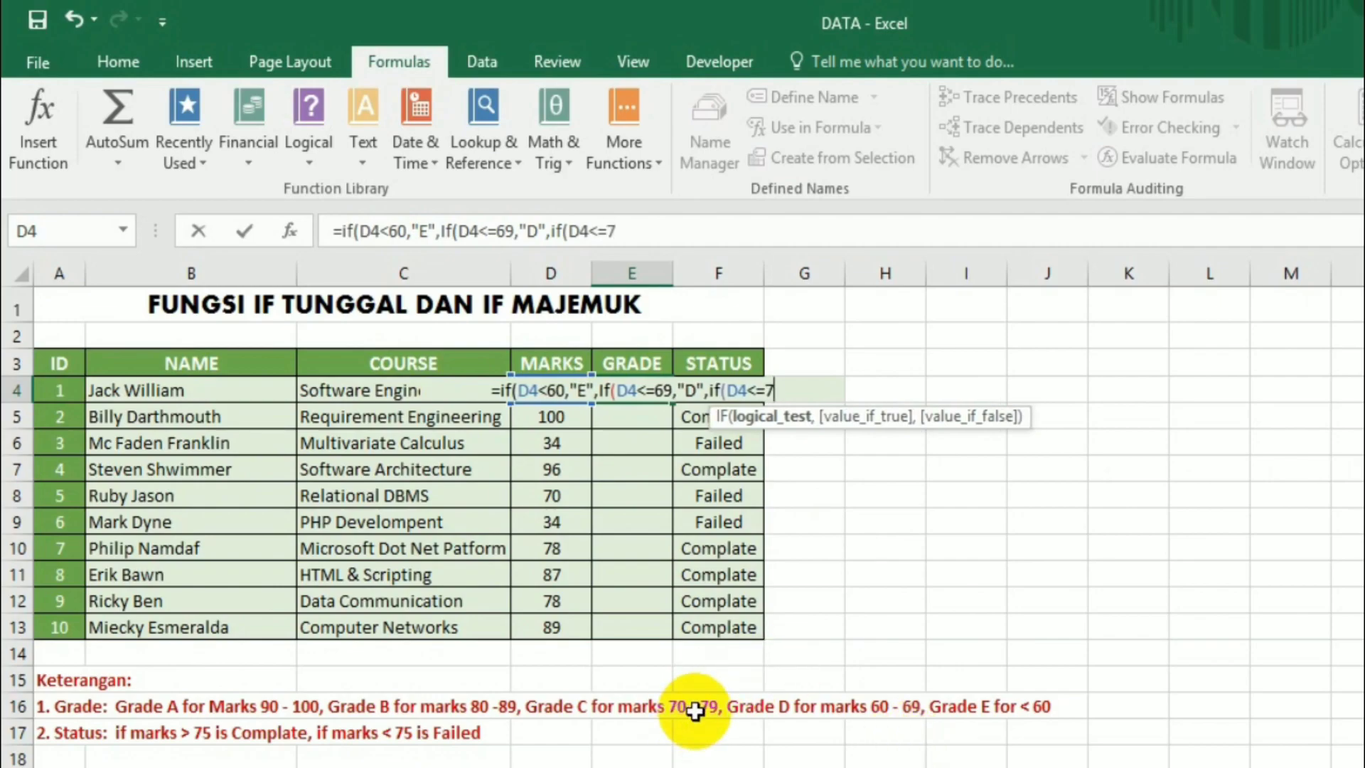
pyautogui.write('9')
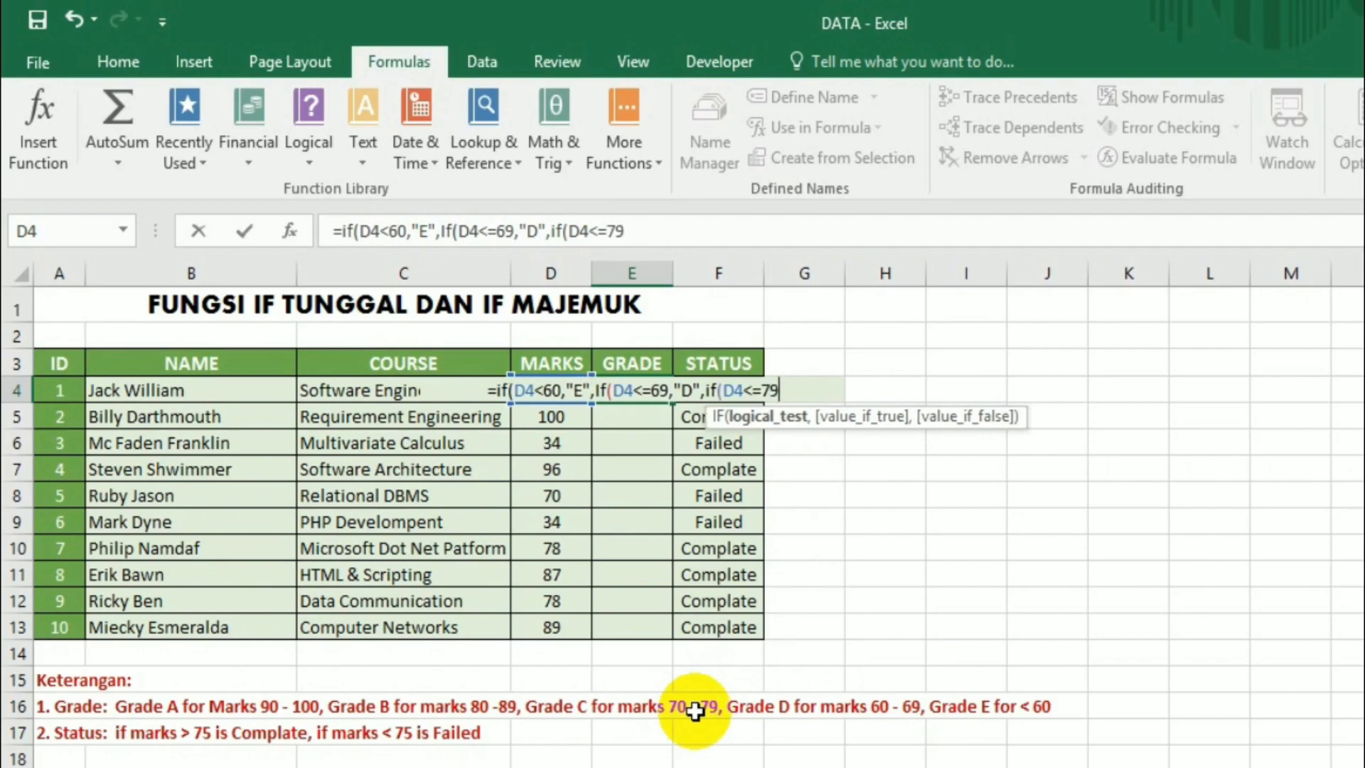
pyautogui.write(',"')
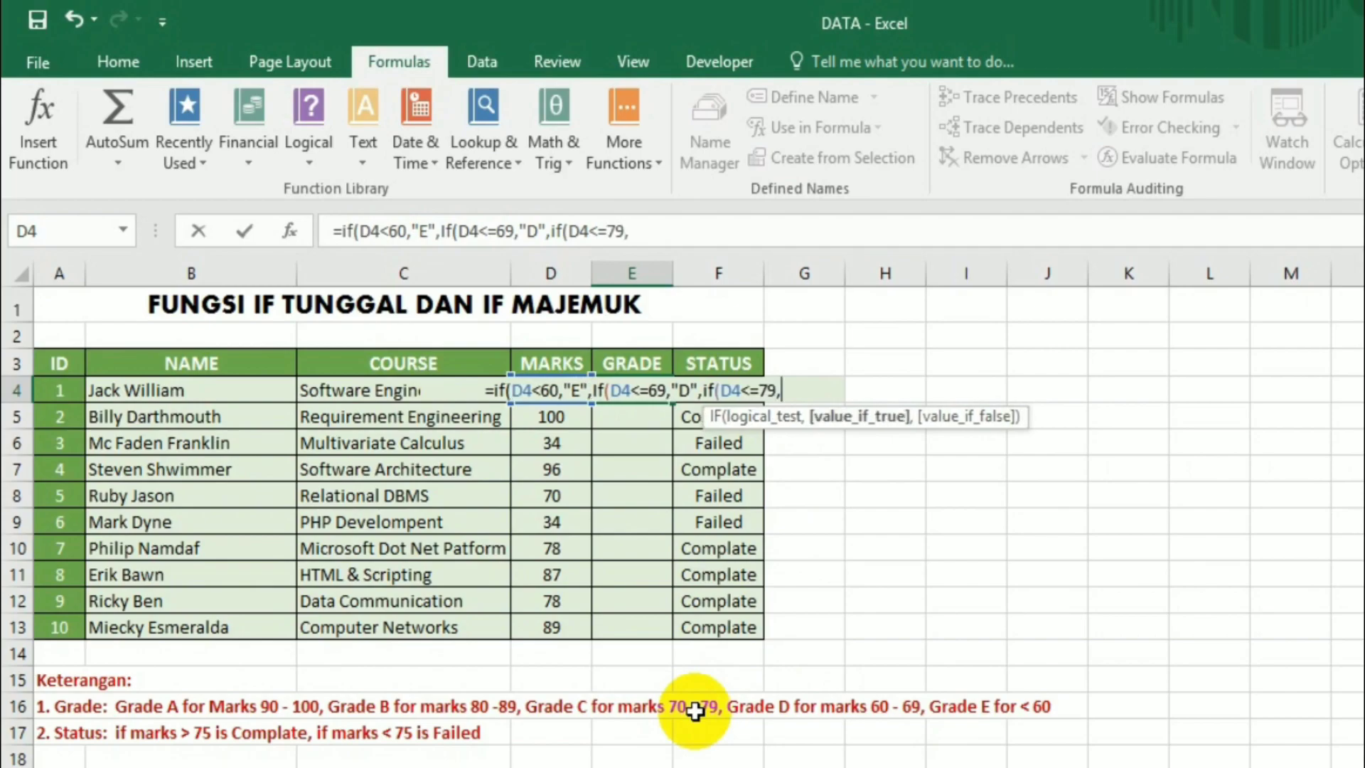
pyautogui.write('C')
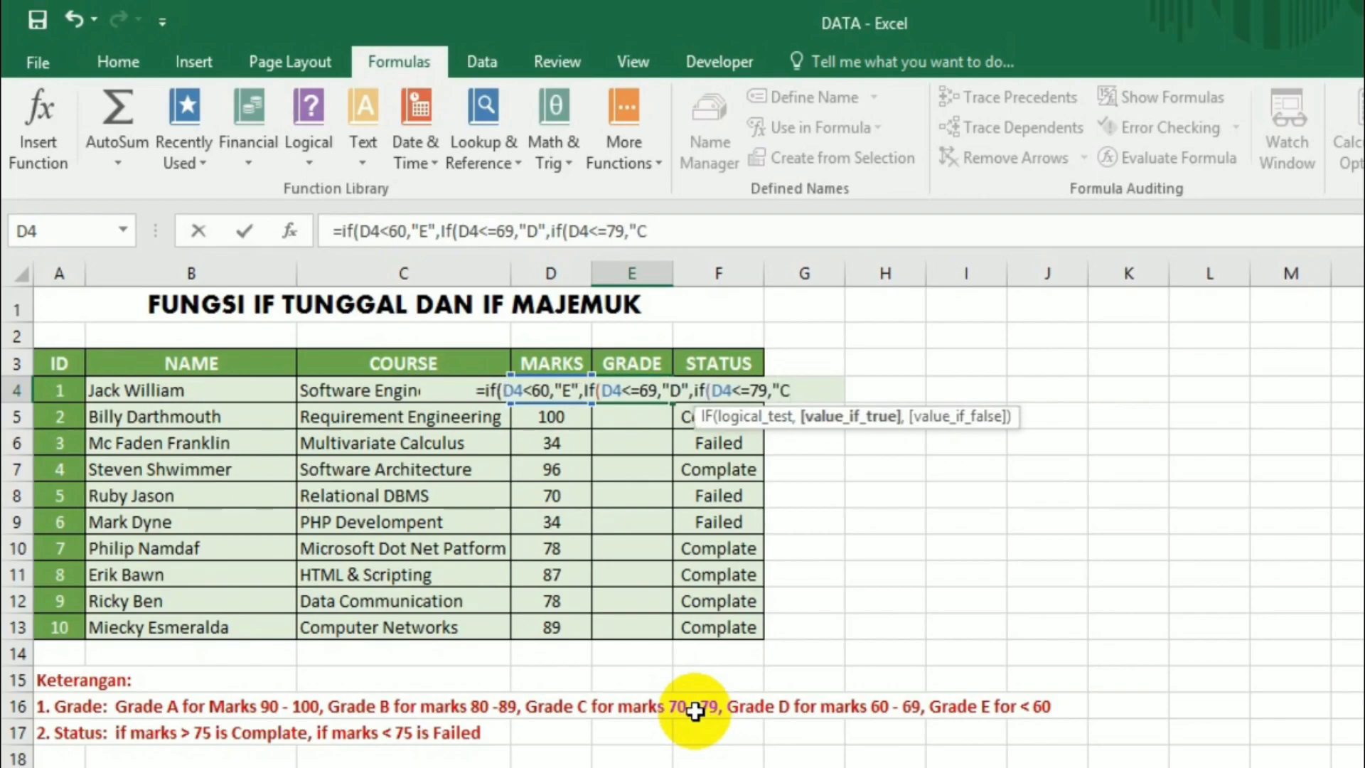
pyautogui.write('"')
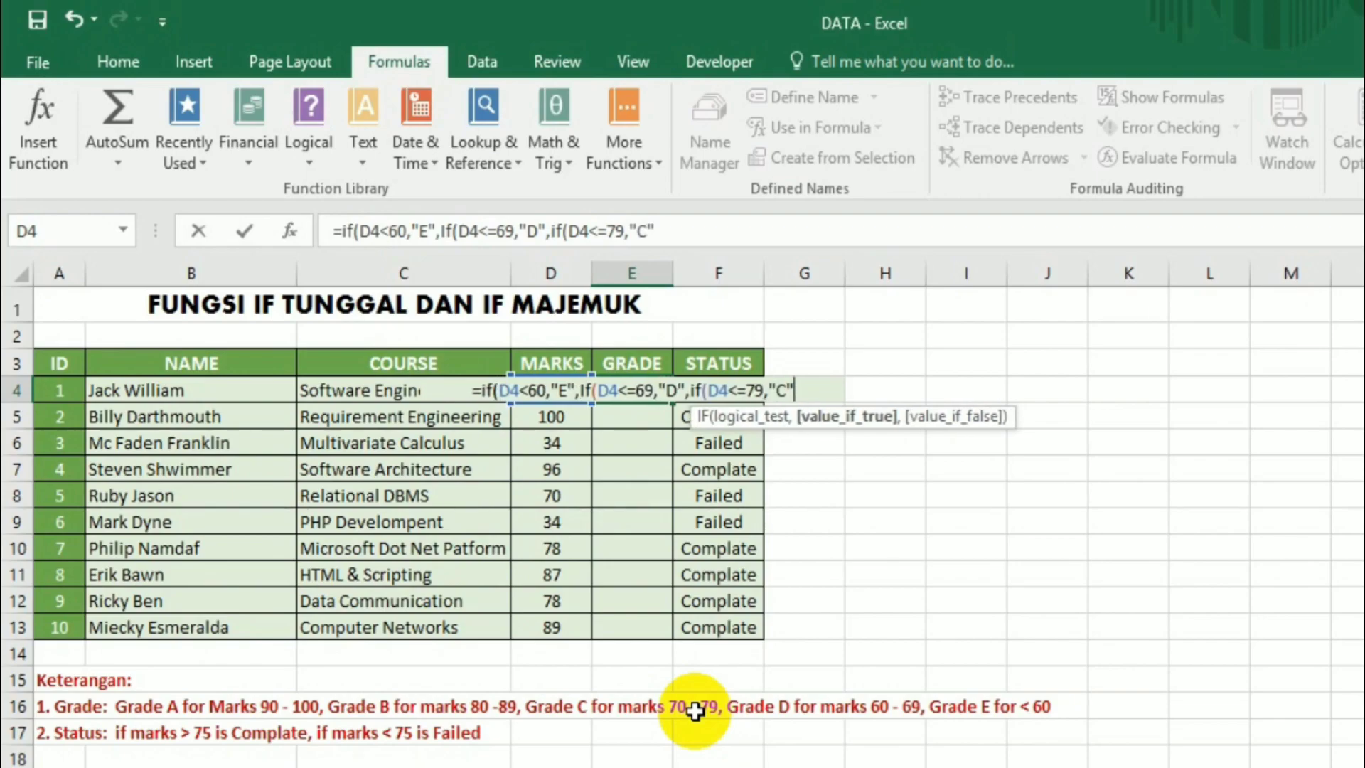
pyautogui.write(',')
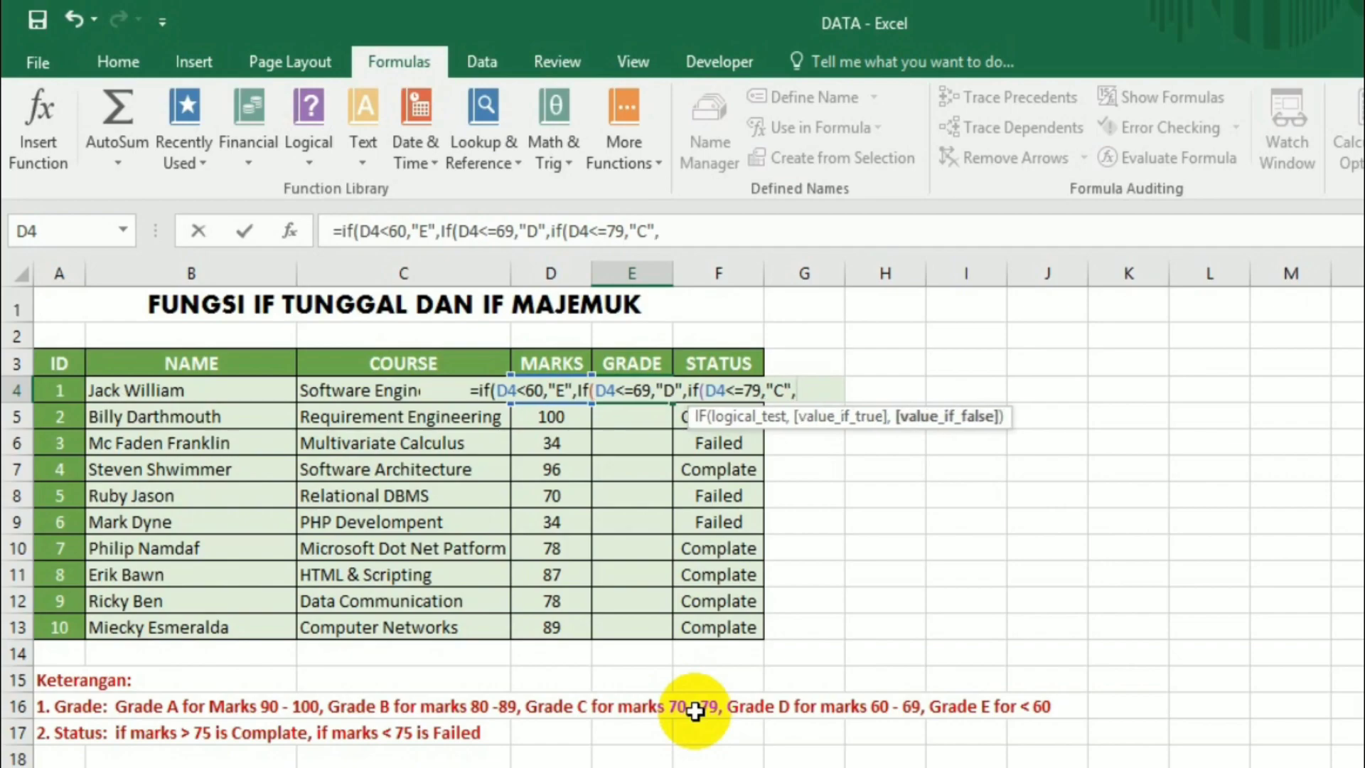
# Nest a fourth IF in the E4 formula that returns "B" when D4<=89, leaving its false argument open
pyautogui.write('if')
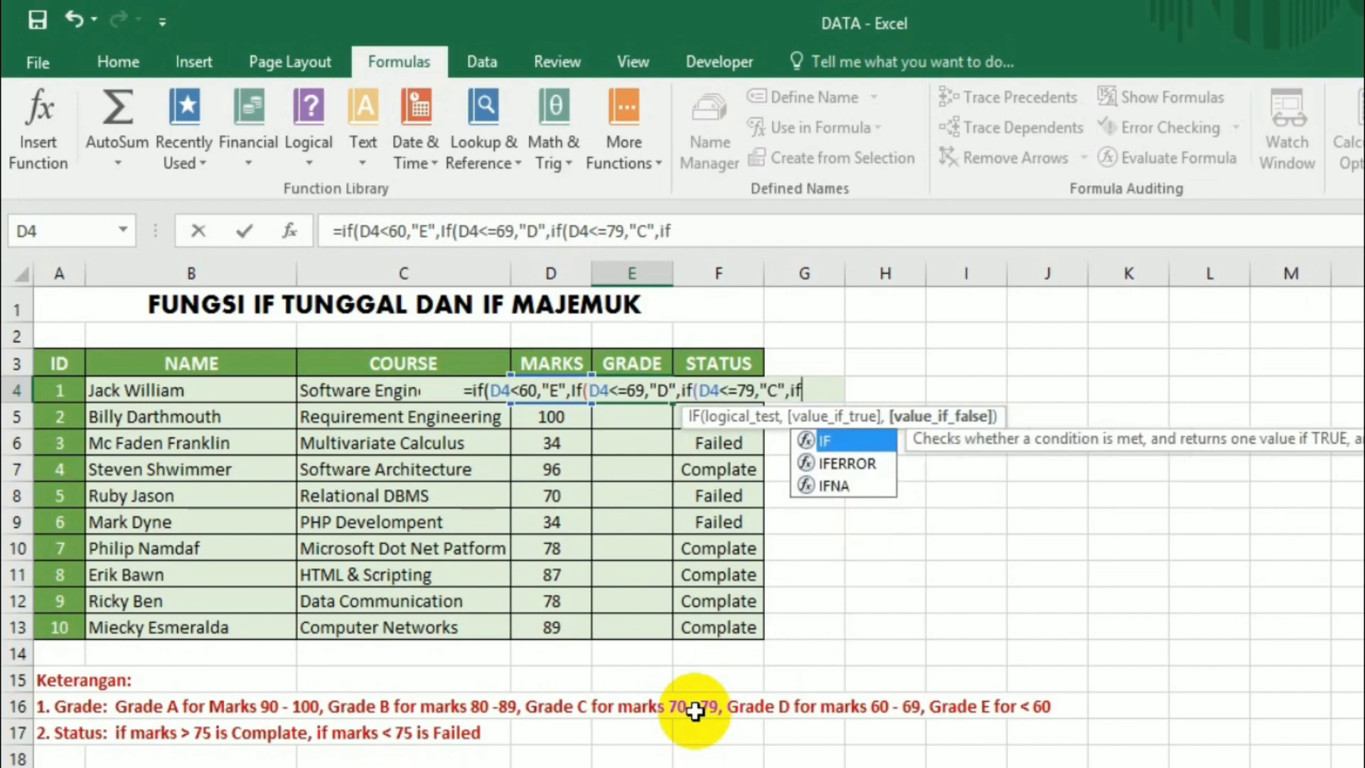
pyautogui.write('(D')
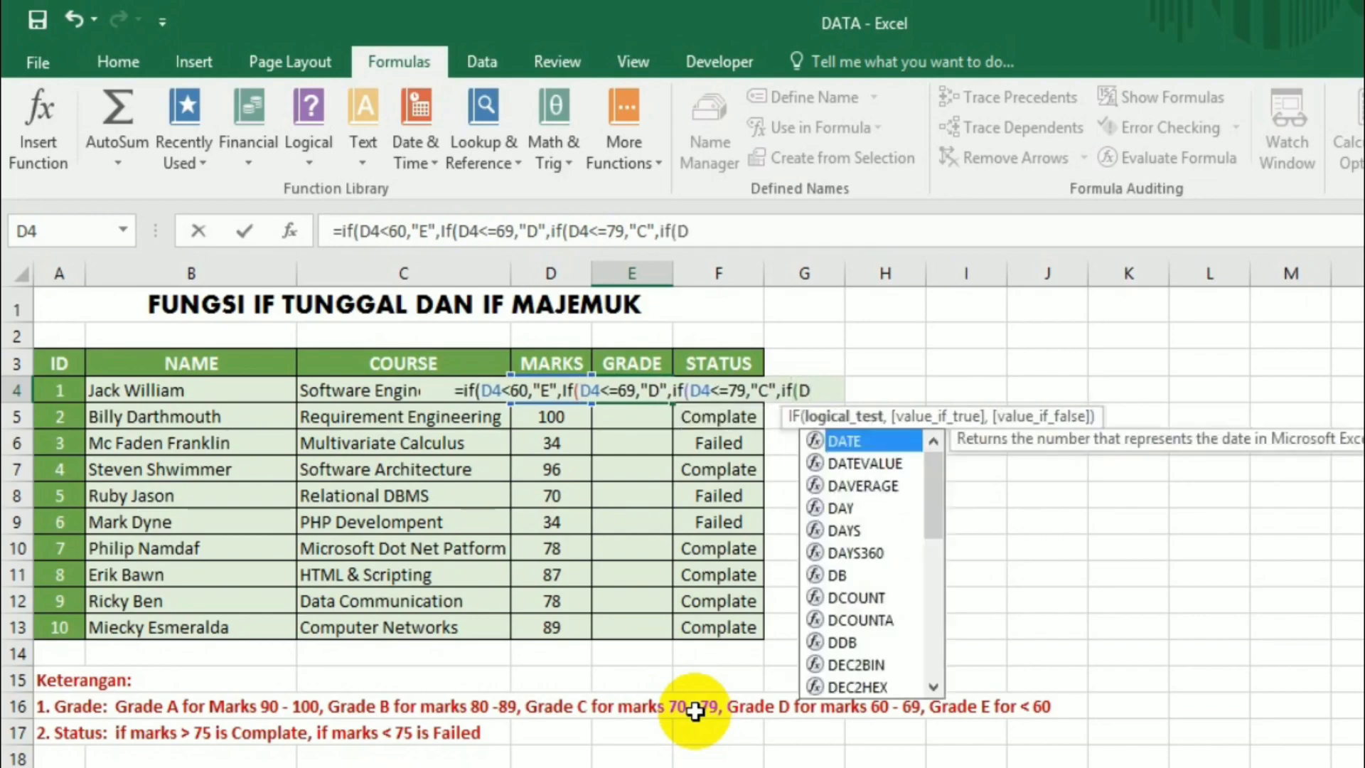
pyautogui.write('4')
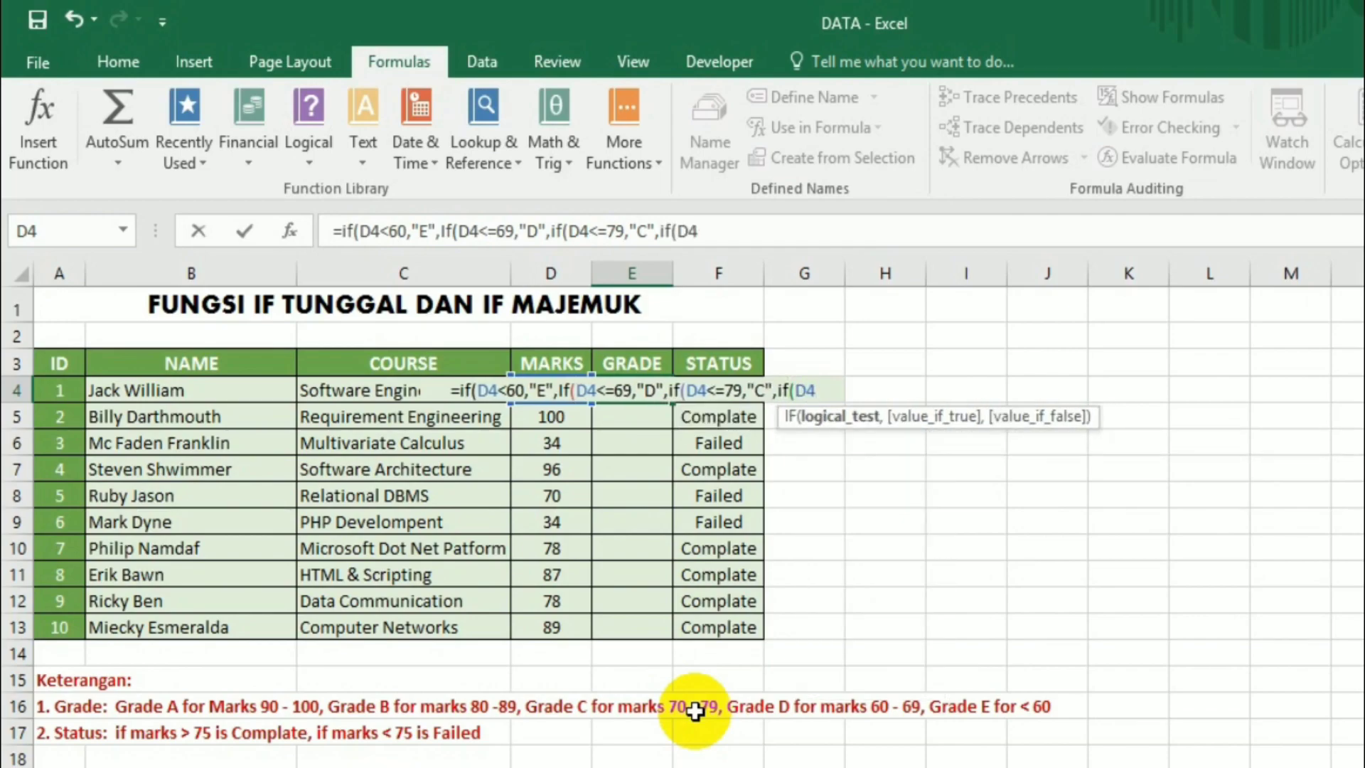
pyautogui.write('<=')
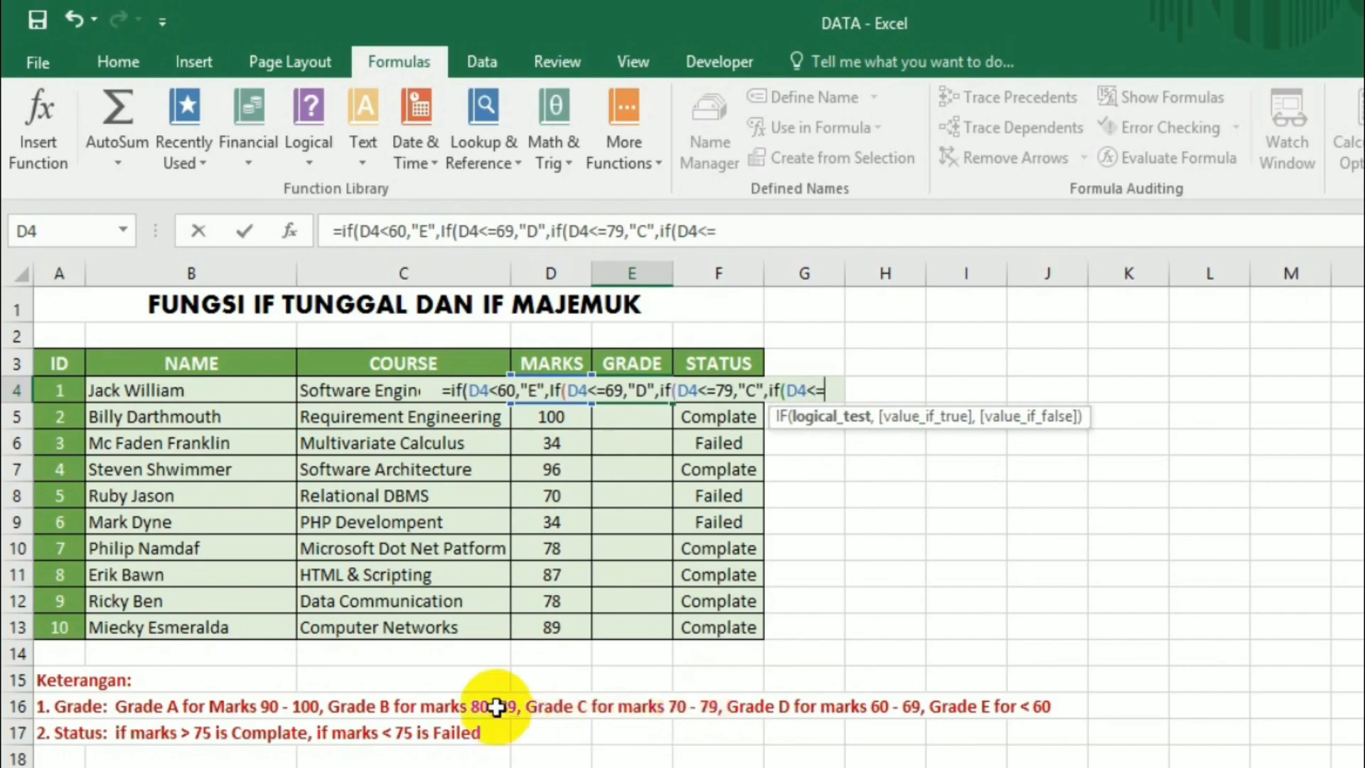
pyautogui.write('89')
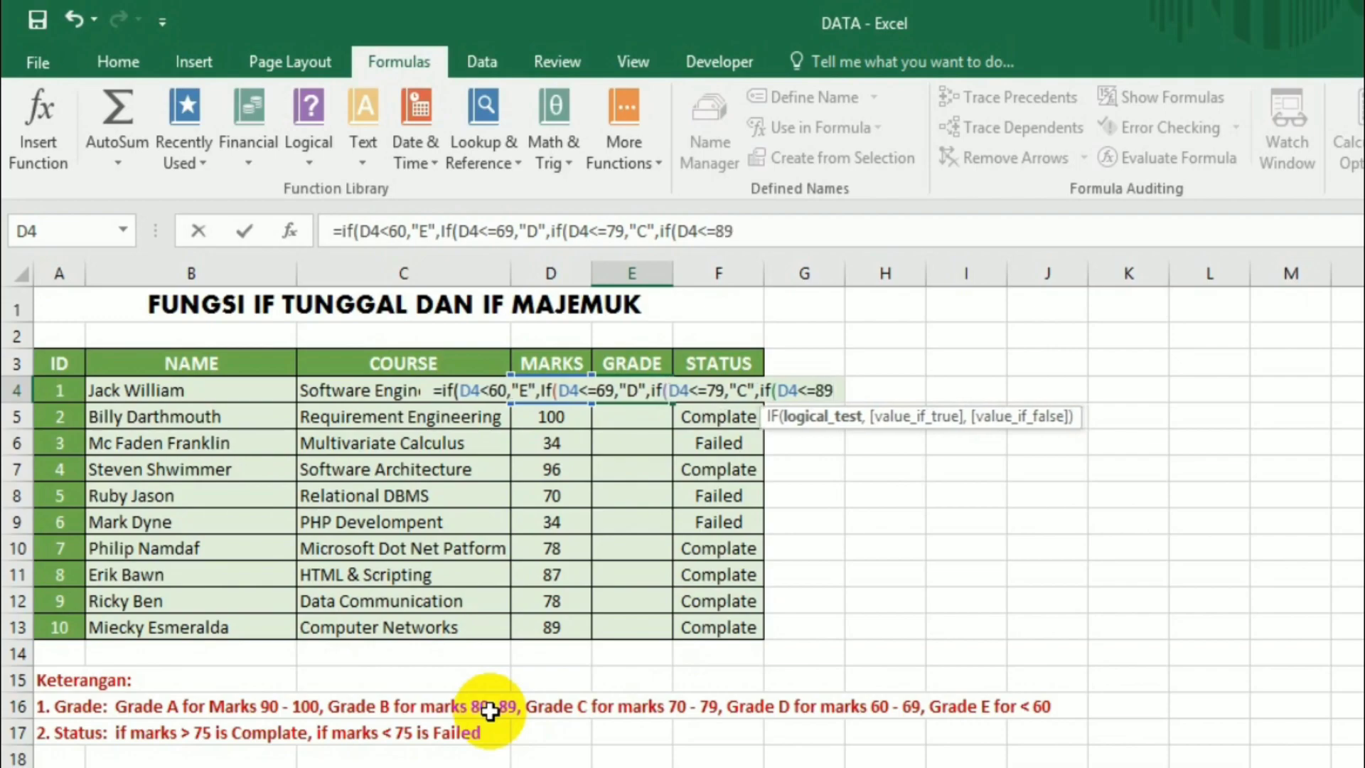
pyautogui.write(',')
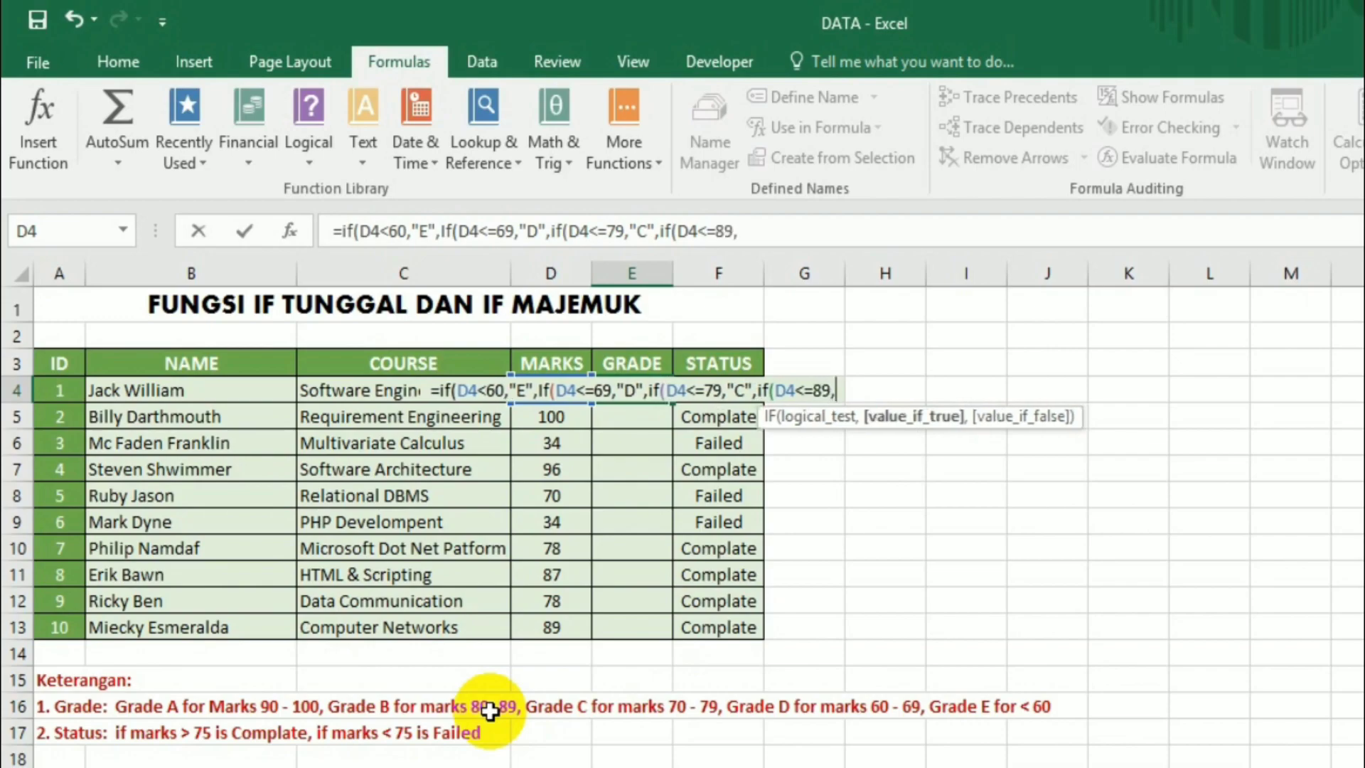
pyautogui.write('"')
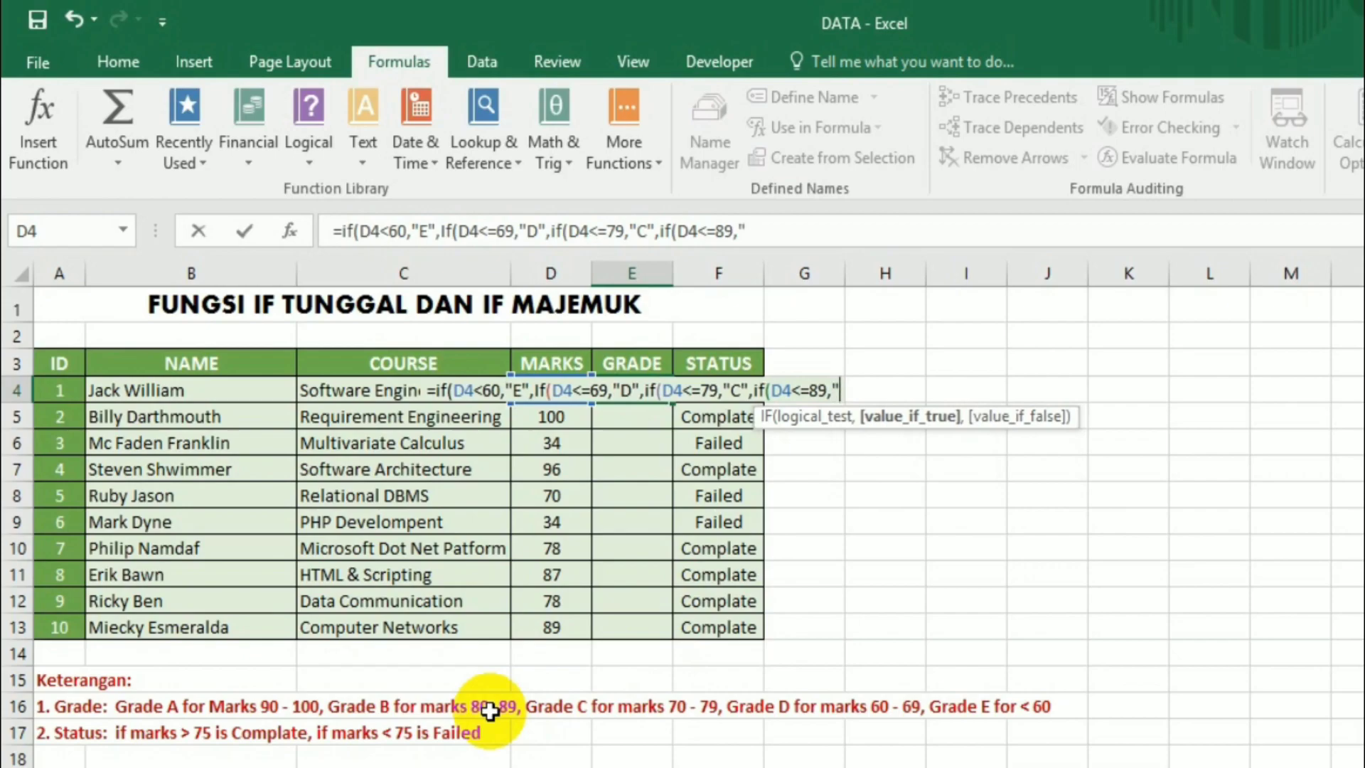
pyautogui.write('B"')
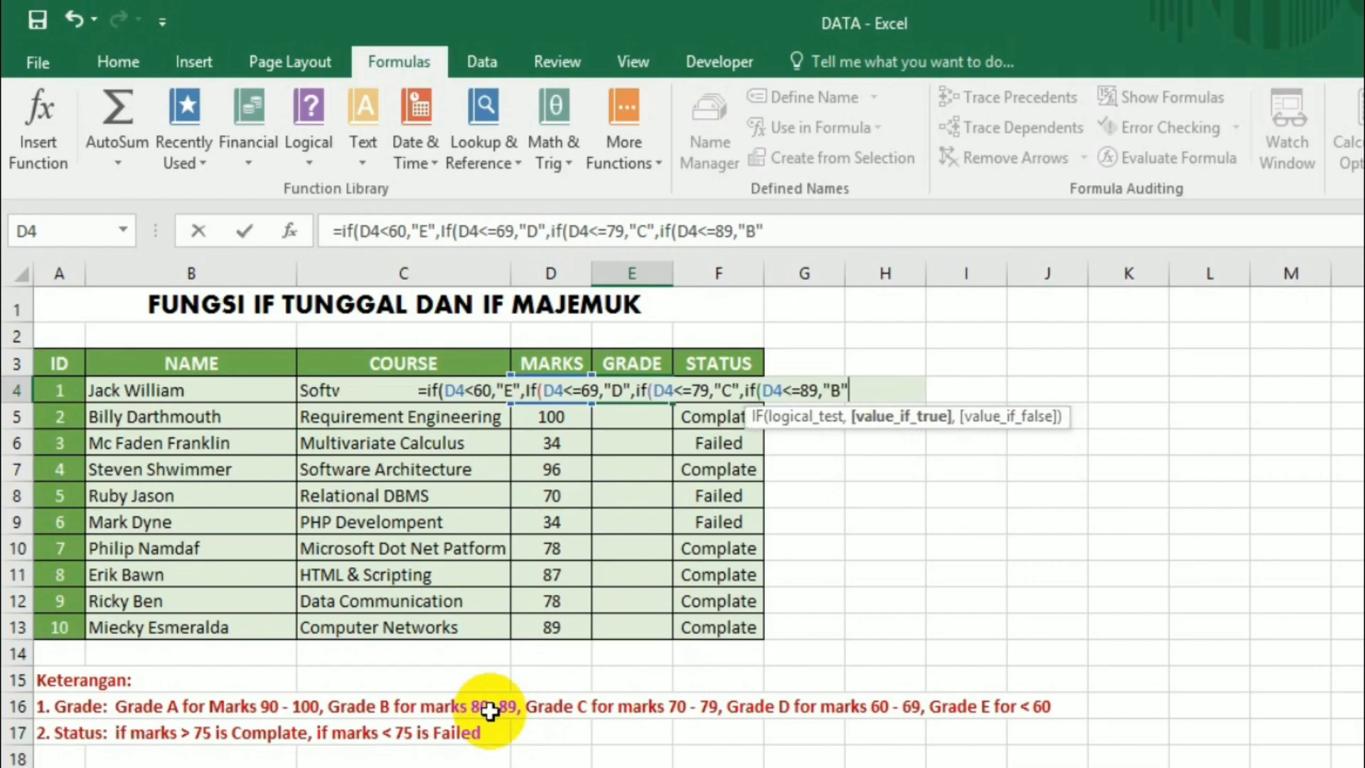
pyautogui.write(',')
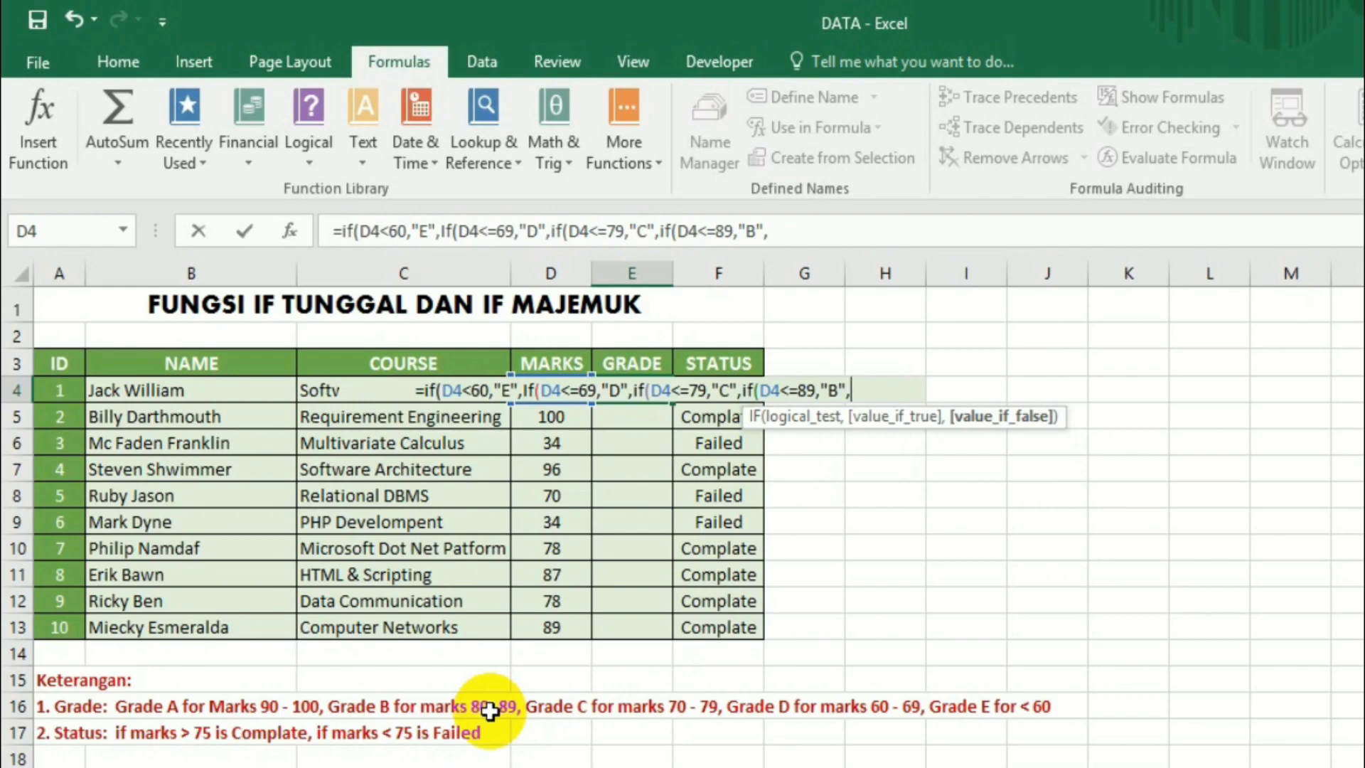
# Nest a fifth IF as the last false argument of the E4 formula, returning "A" when D4<=100
pyautogui.write('if')
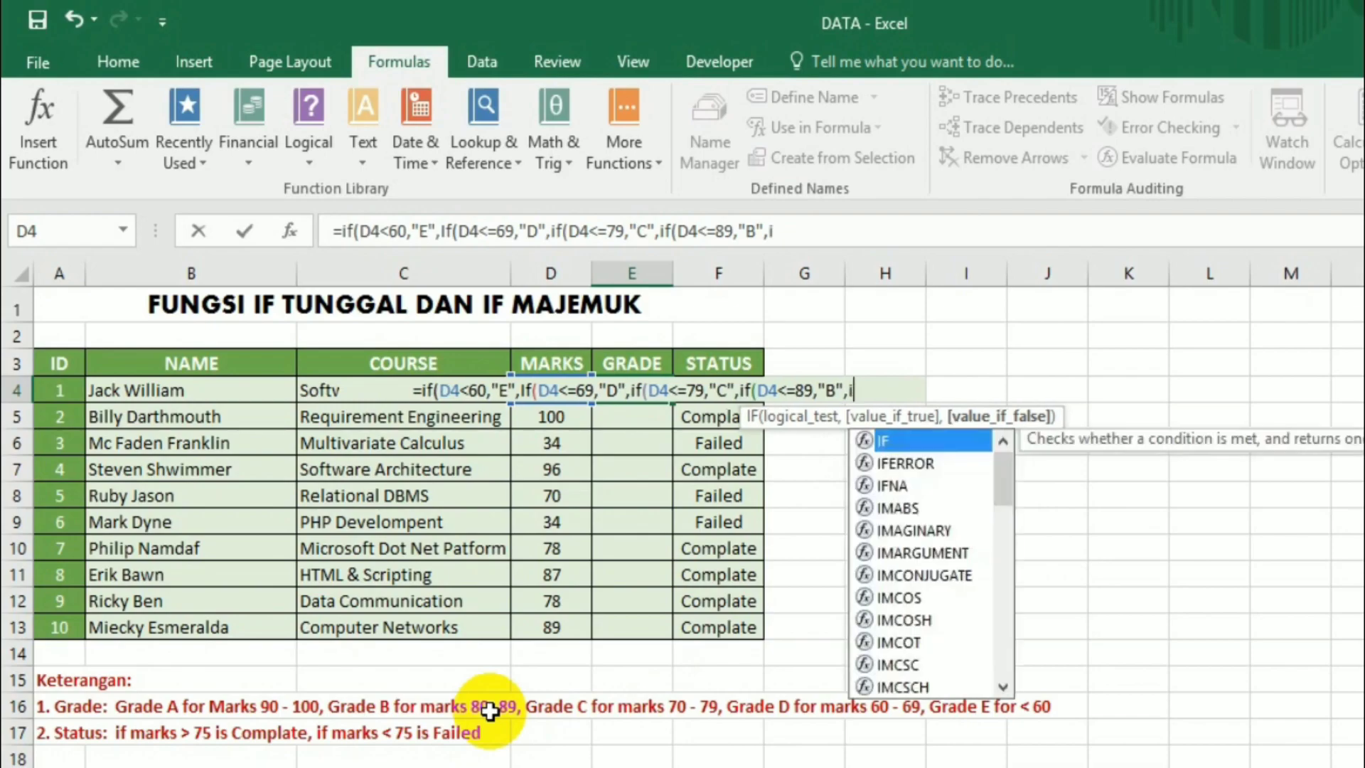
pyautogui.write('(D4')
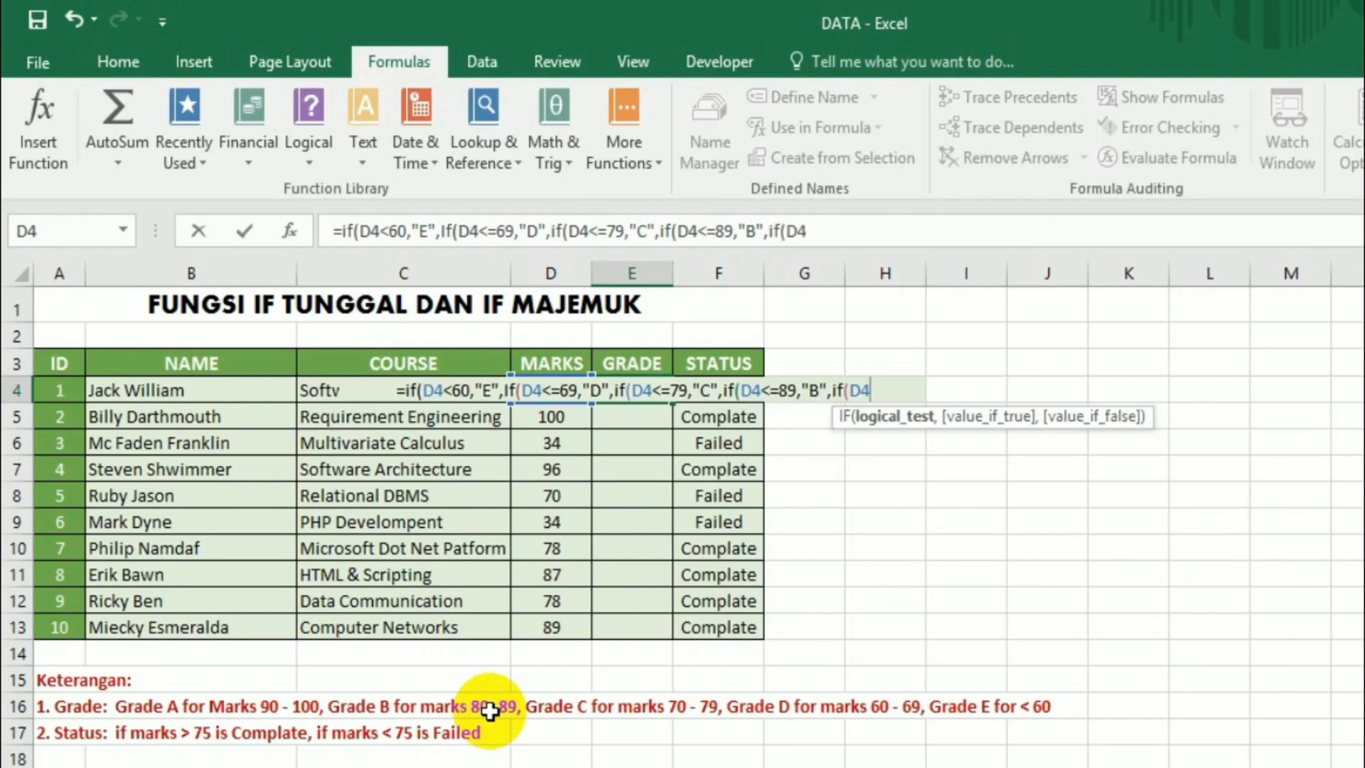
pyautogui.write('<=')
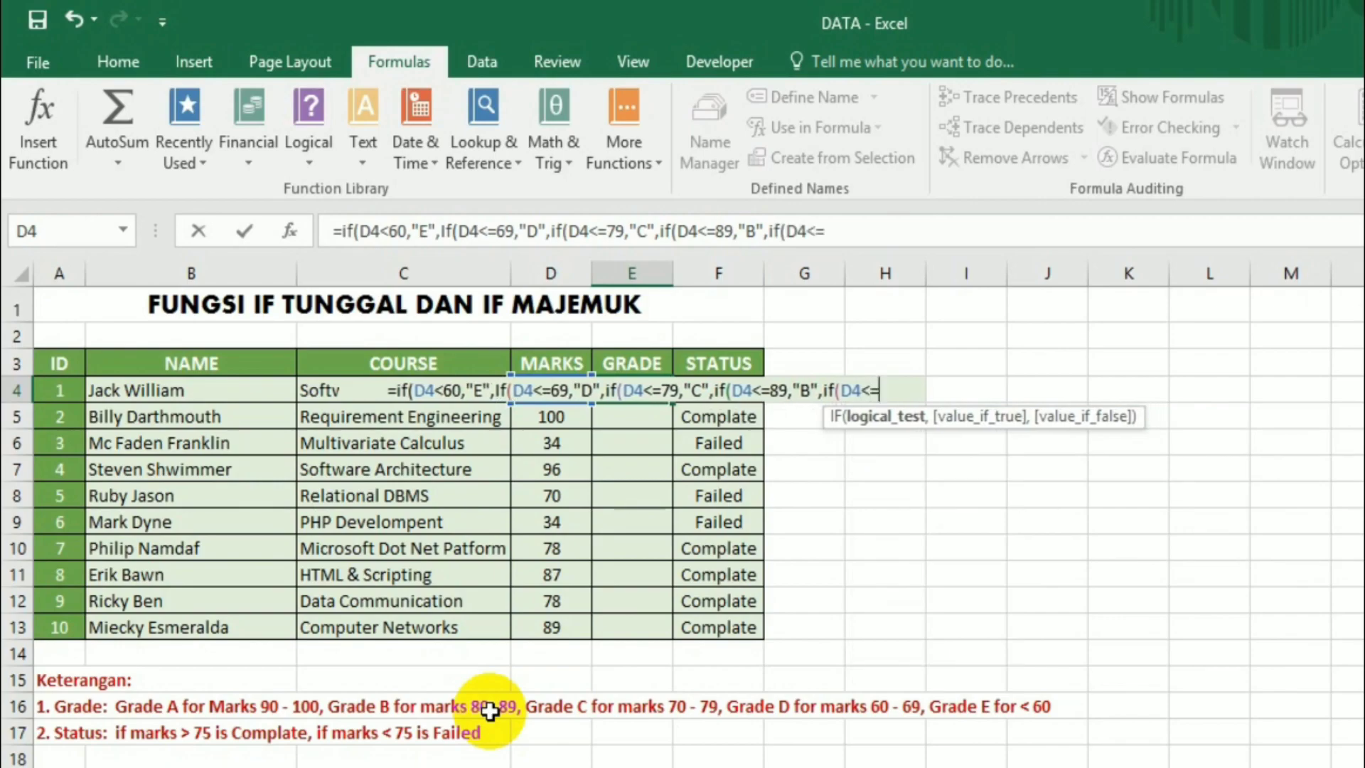
pyautogui.write('100')
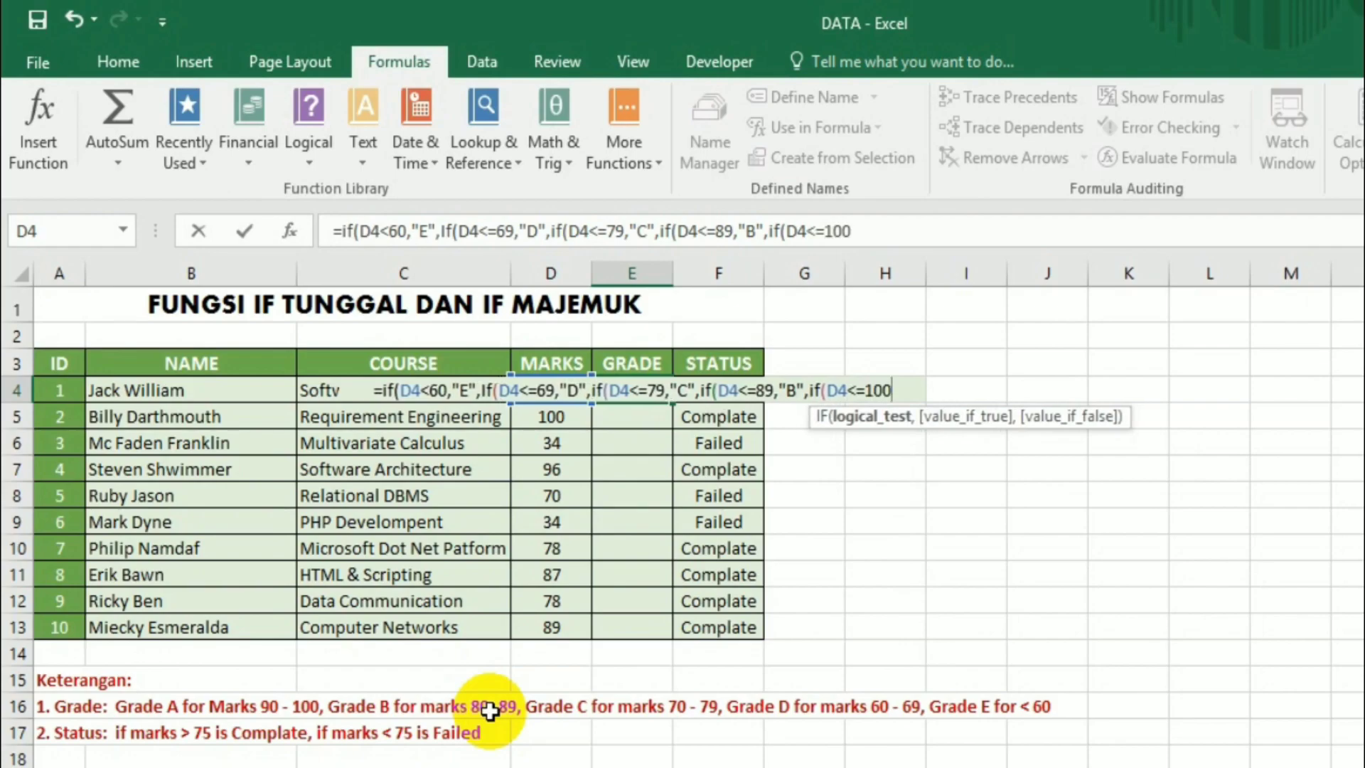
pyautogui.write(',A')
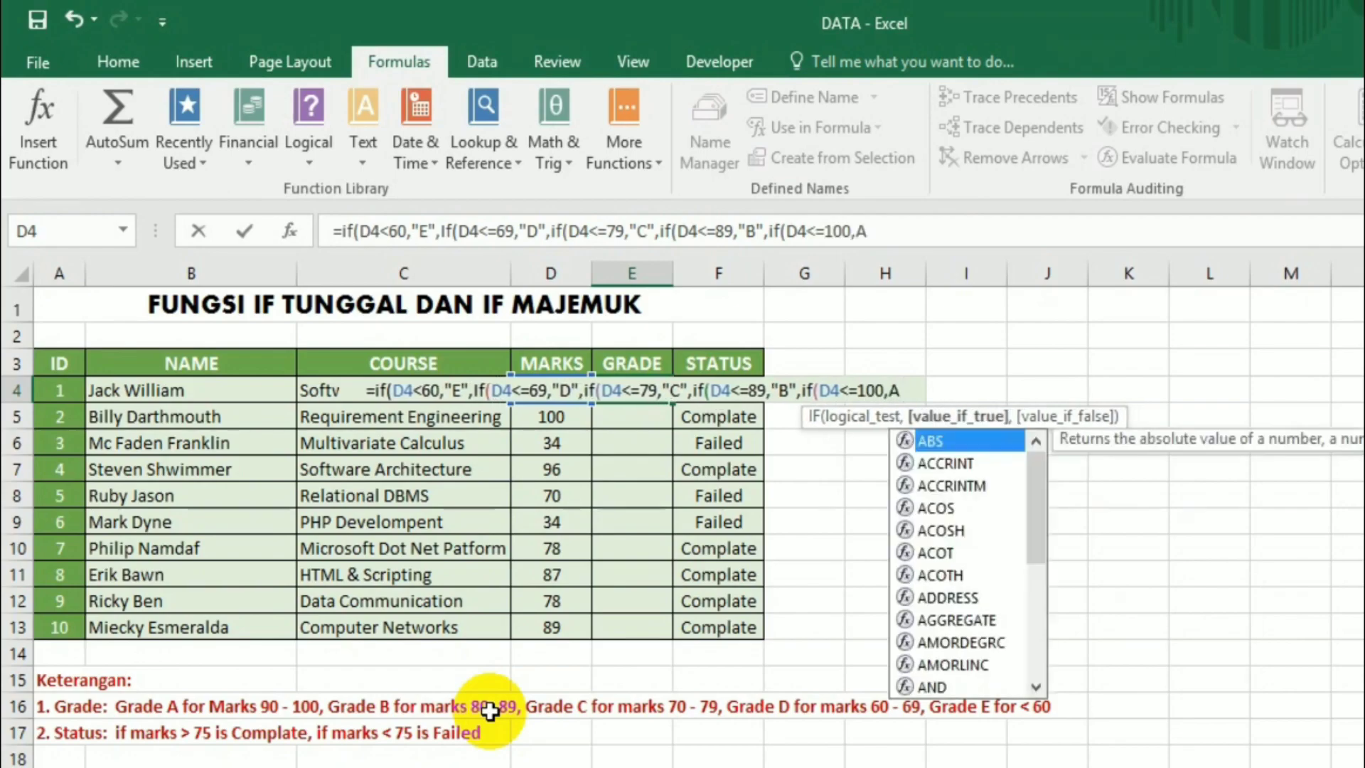
pyautogui.press('Escape')
pyautogui.press('BackSpace')
pyautogui.write('"')
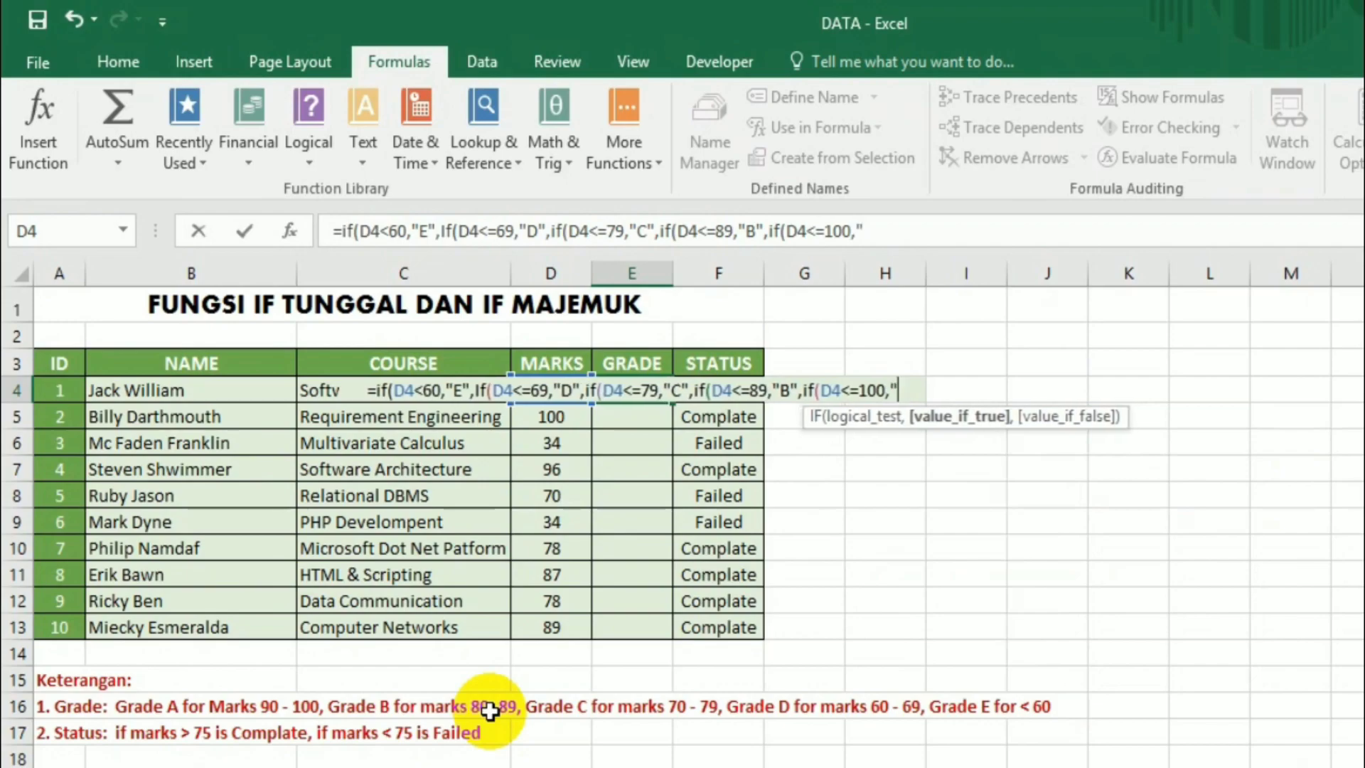
pyautogui.write('A')
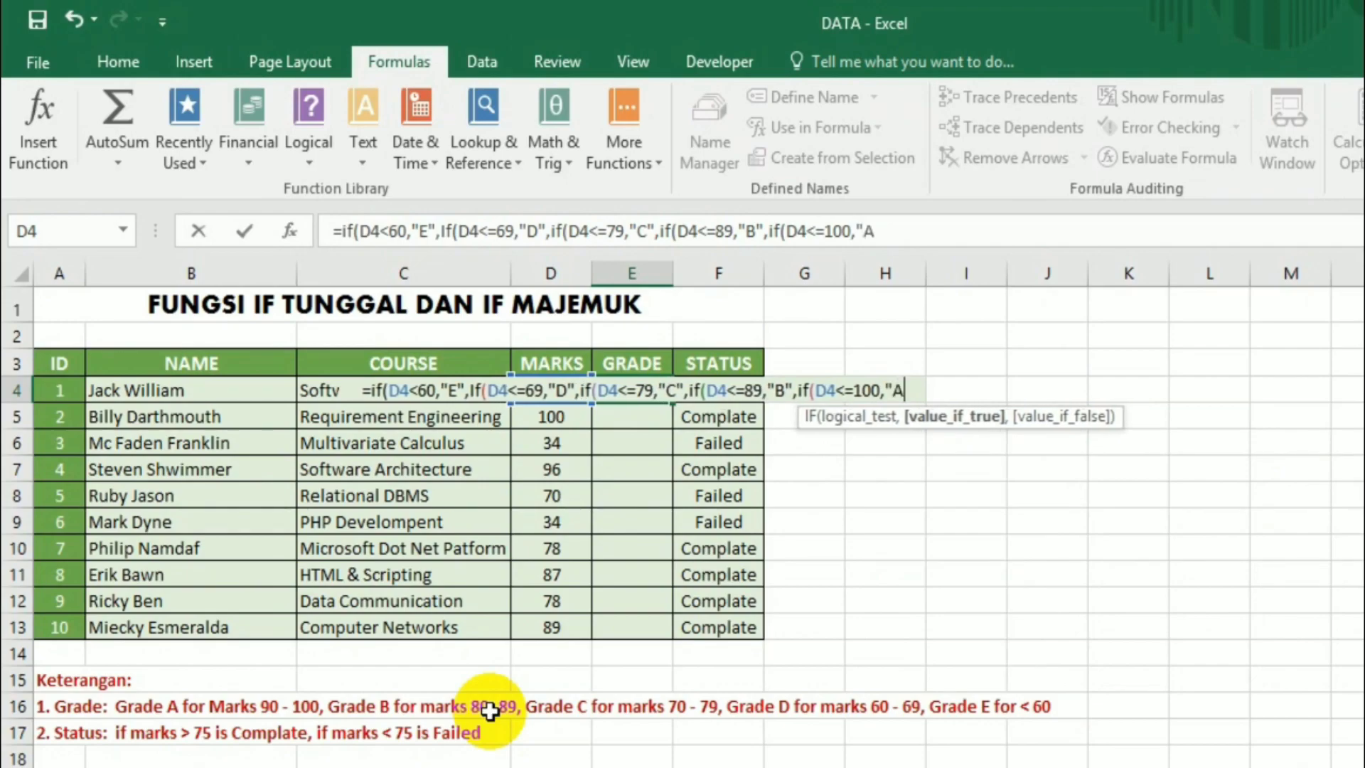
pyautogui.write('"')
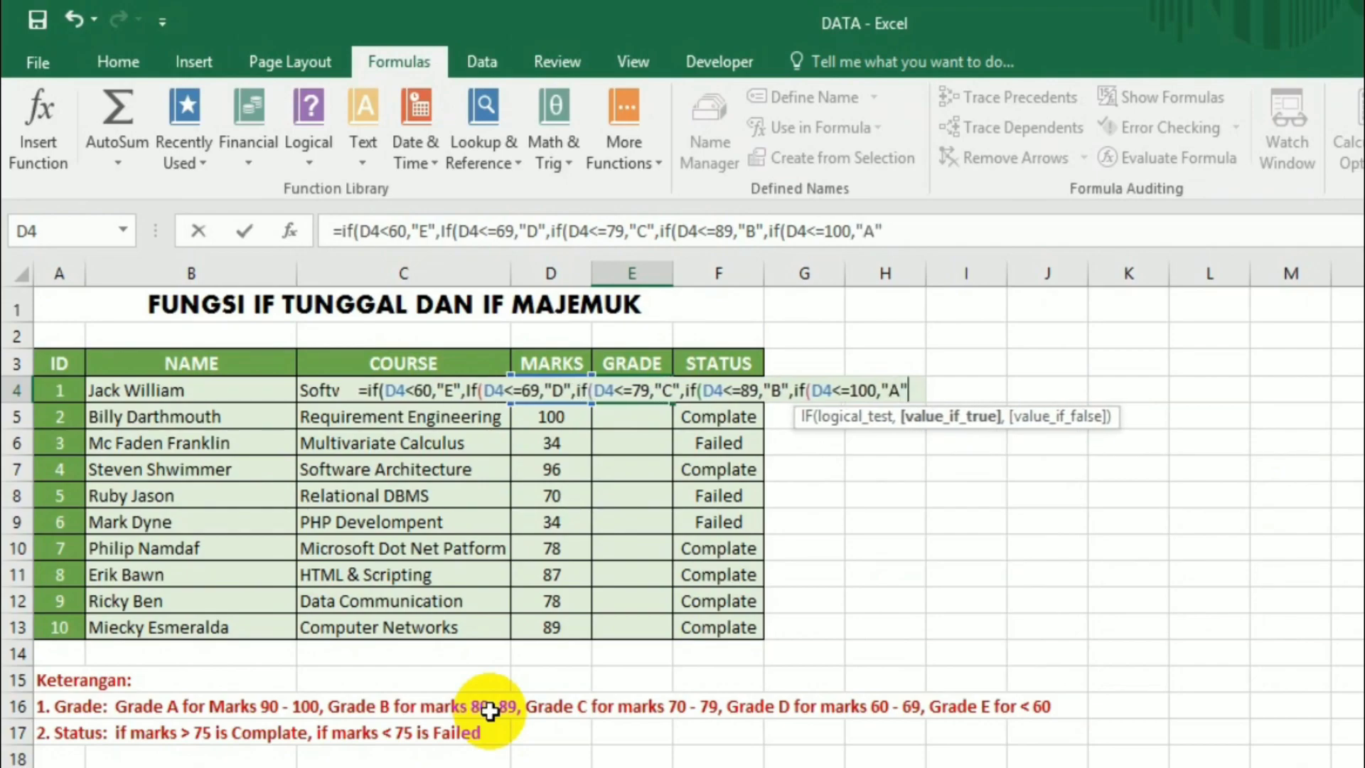
# Close all five IF functions, confirm the formula in E4 and fill it down the Grade column to E13
pyautogui.write(')')
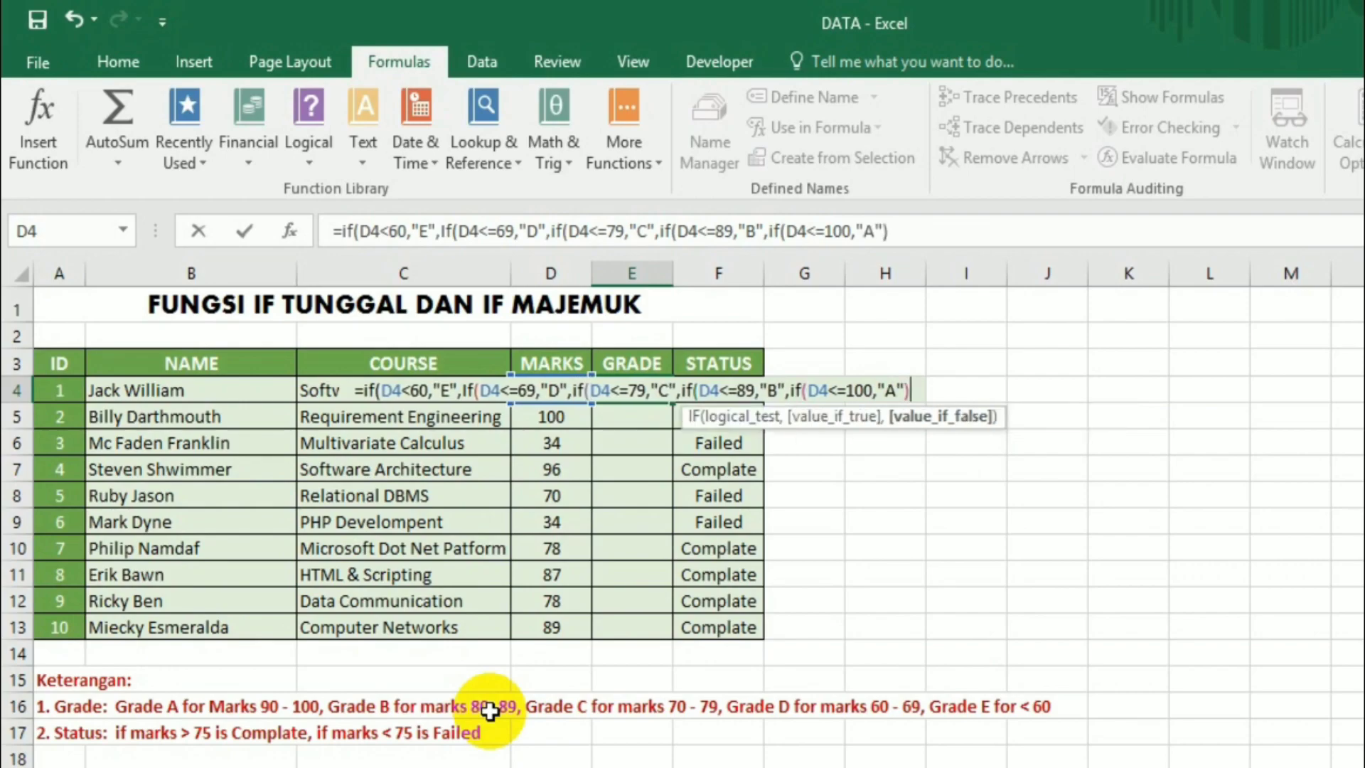
pyautogui.write('))')
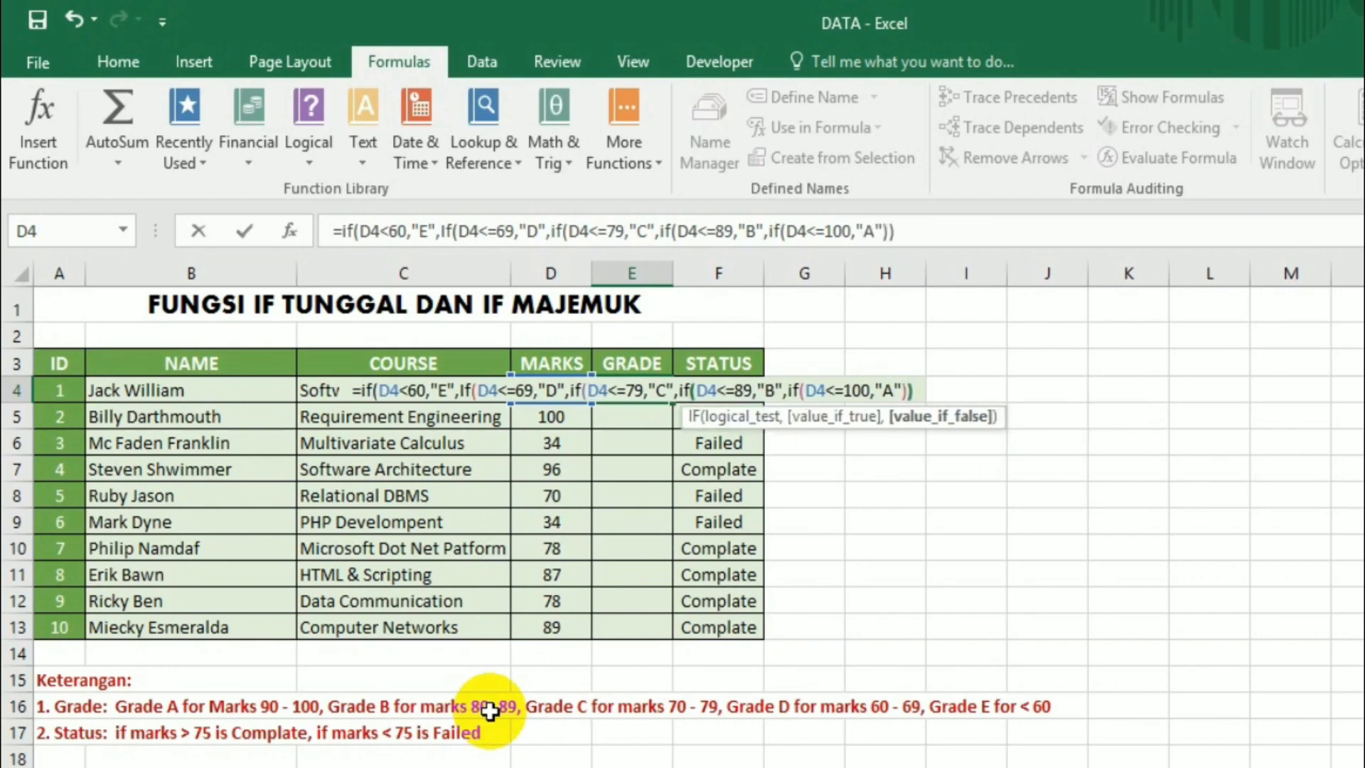
pyautogui.write('))')
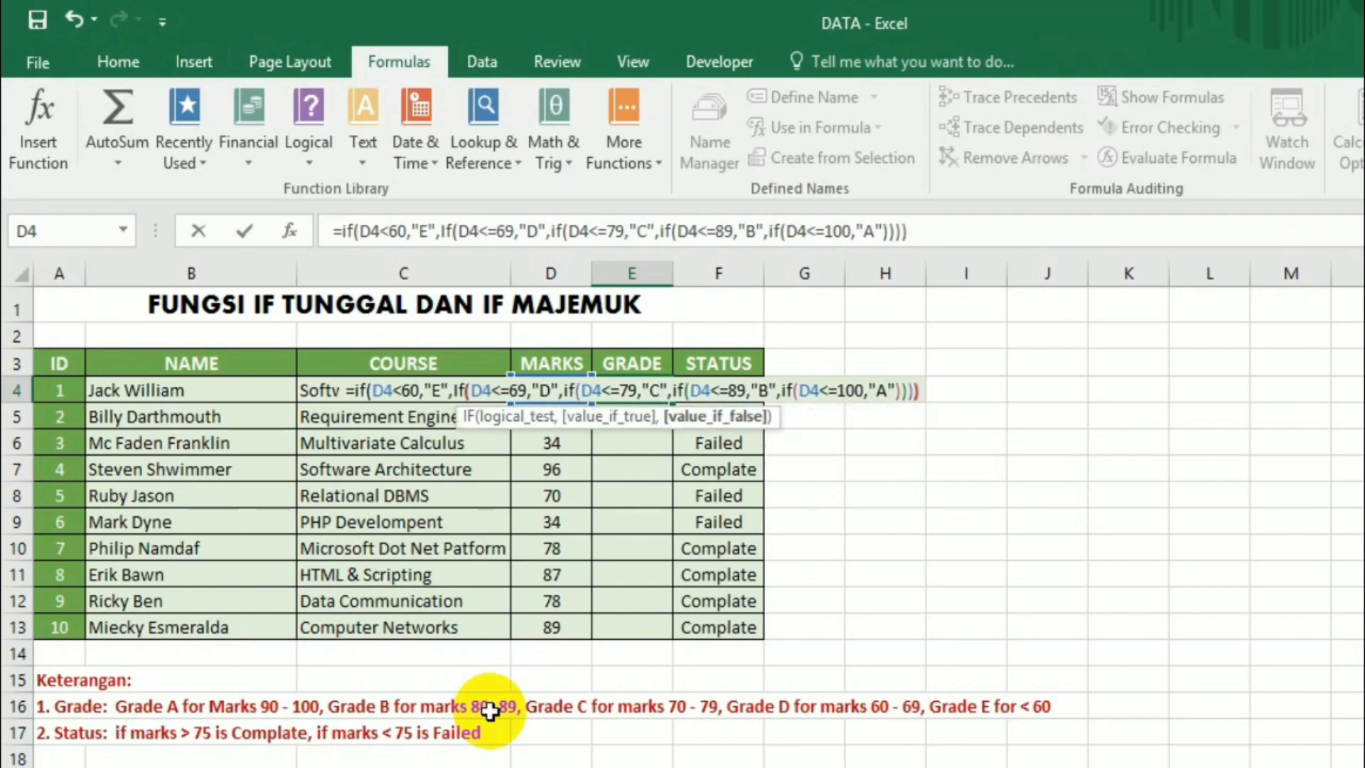
pyautogui.write(')')
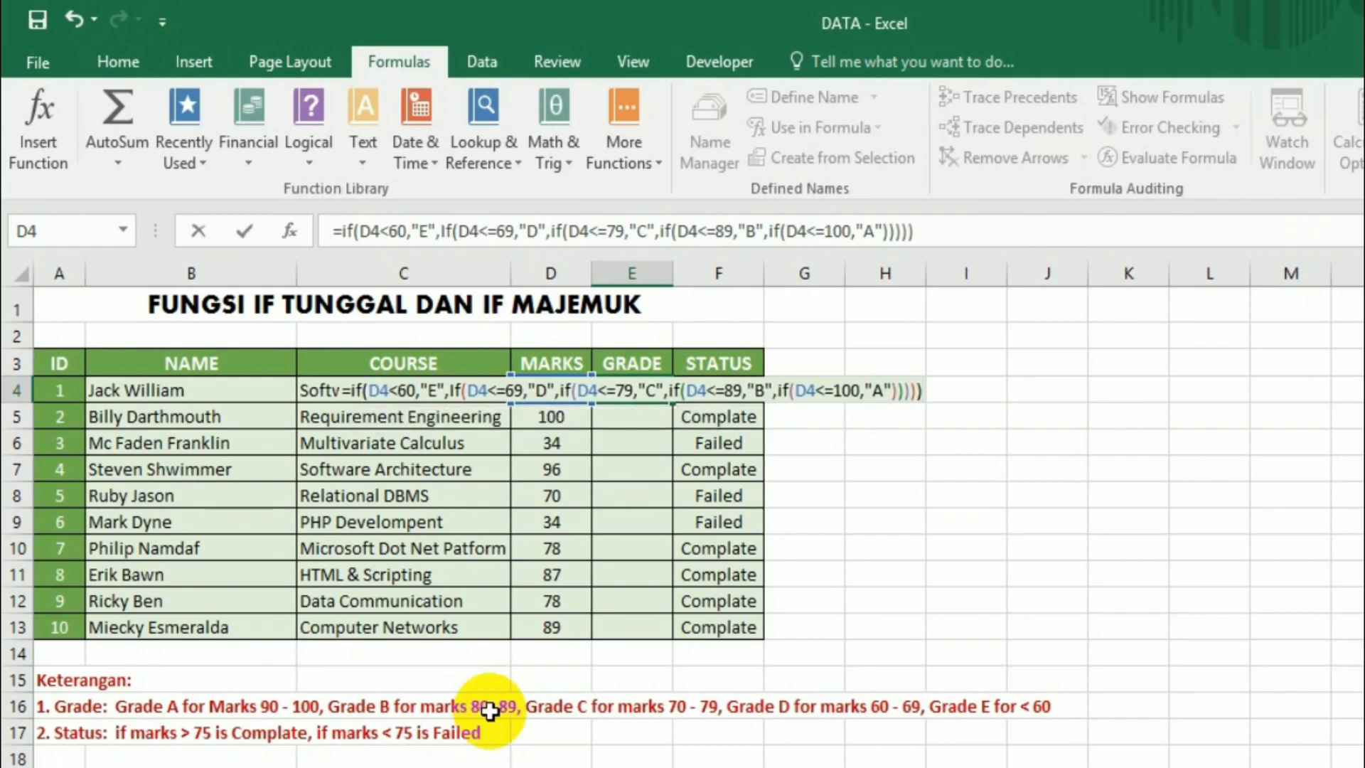
pyautogui.press('Return')
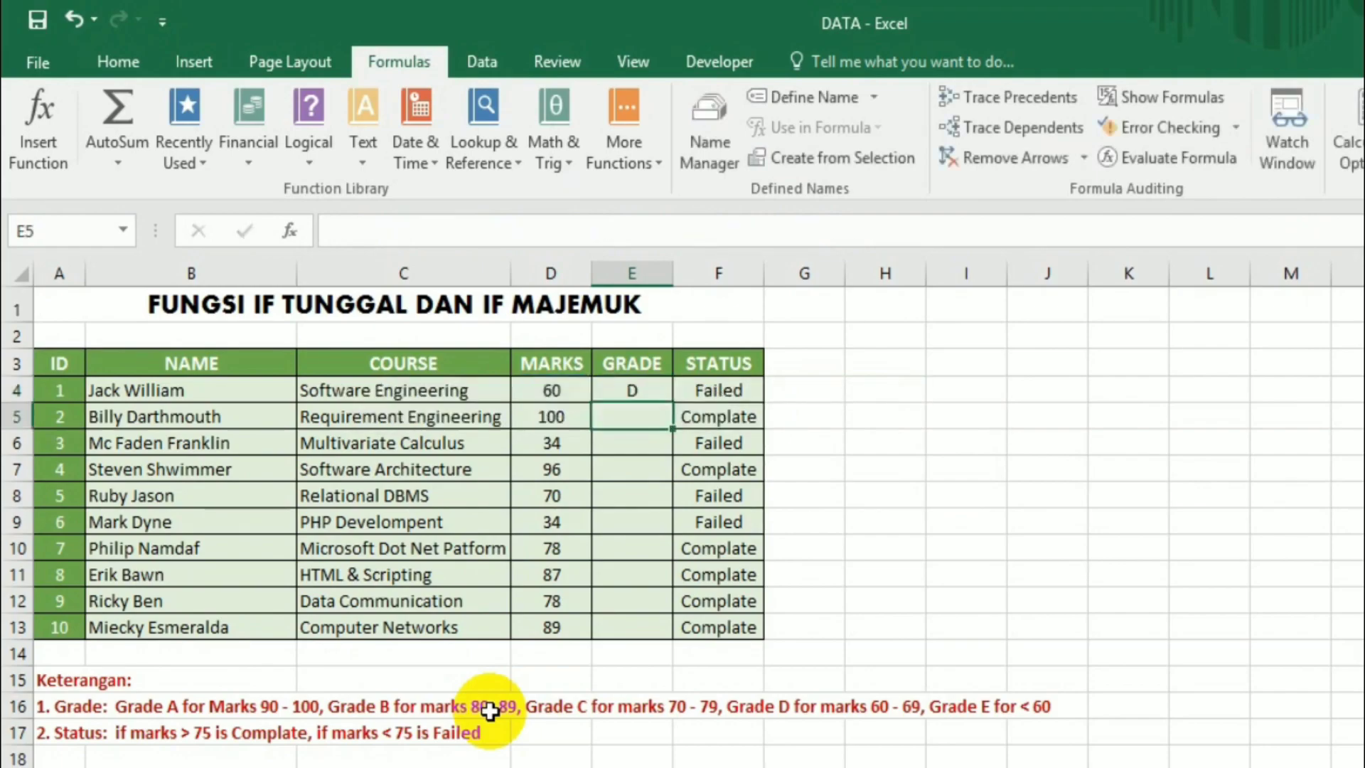
pyautogui.click(638, 391)
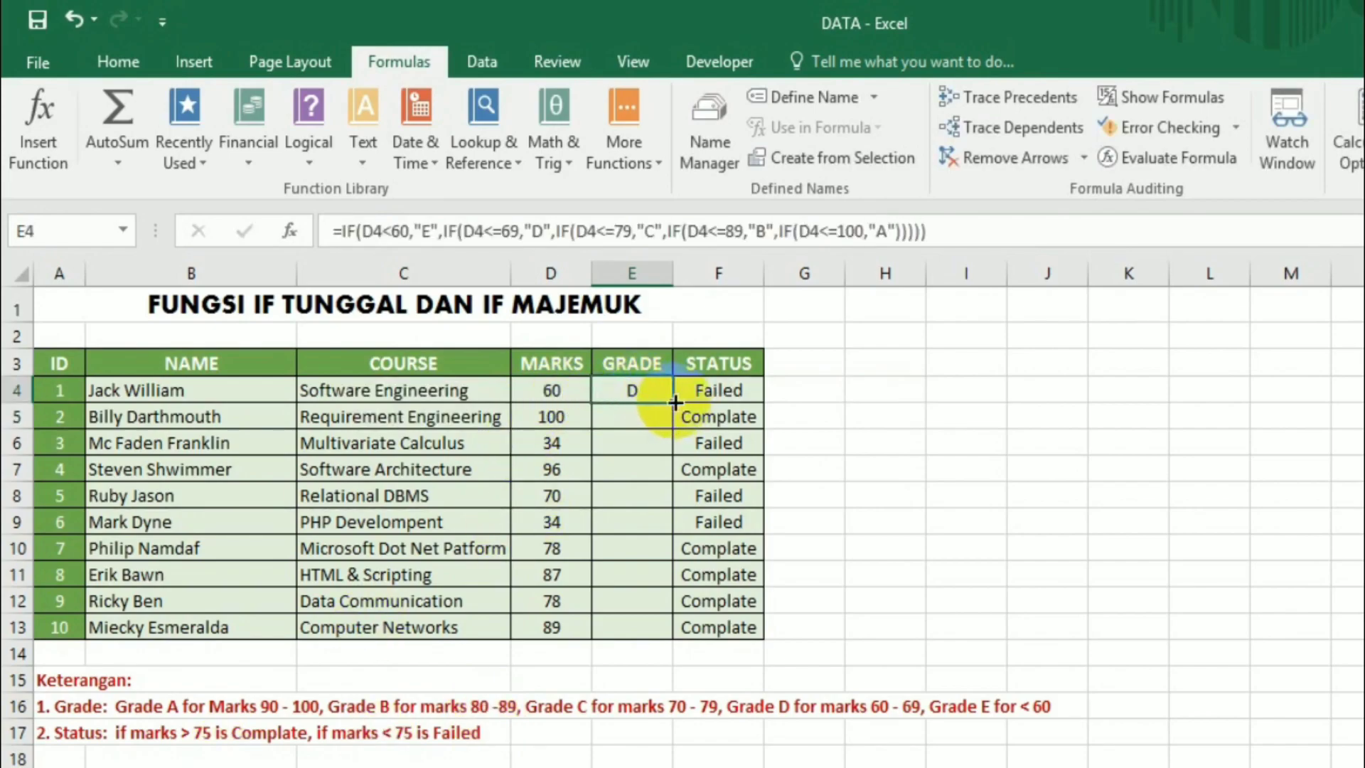
pyautogui.moveTo(673, 402); pyautogui.dragTo(676, 642)
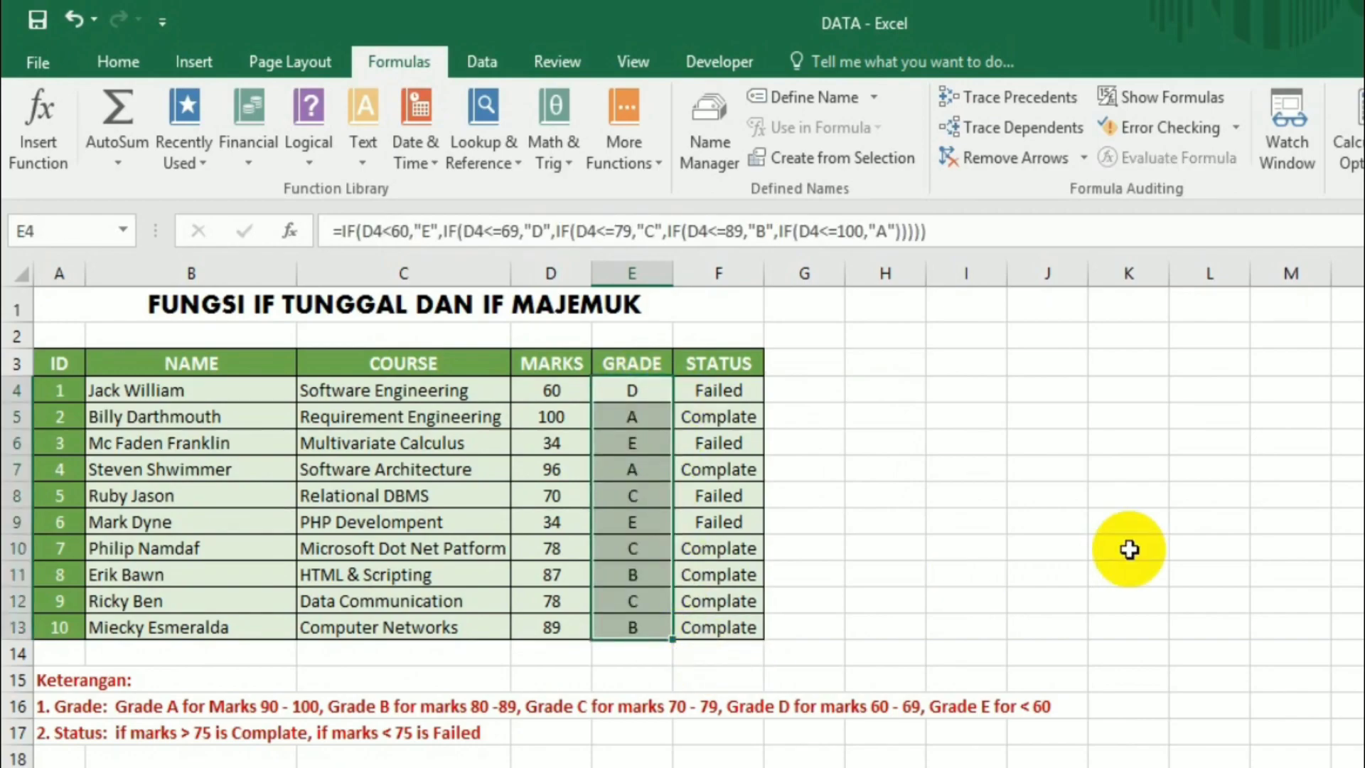
# Examine the nested IF formula in E4, then deselect the table by selecting an empty cell
pyautogui.click(953, 231)
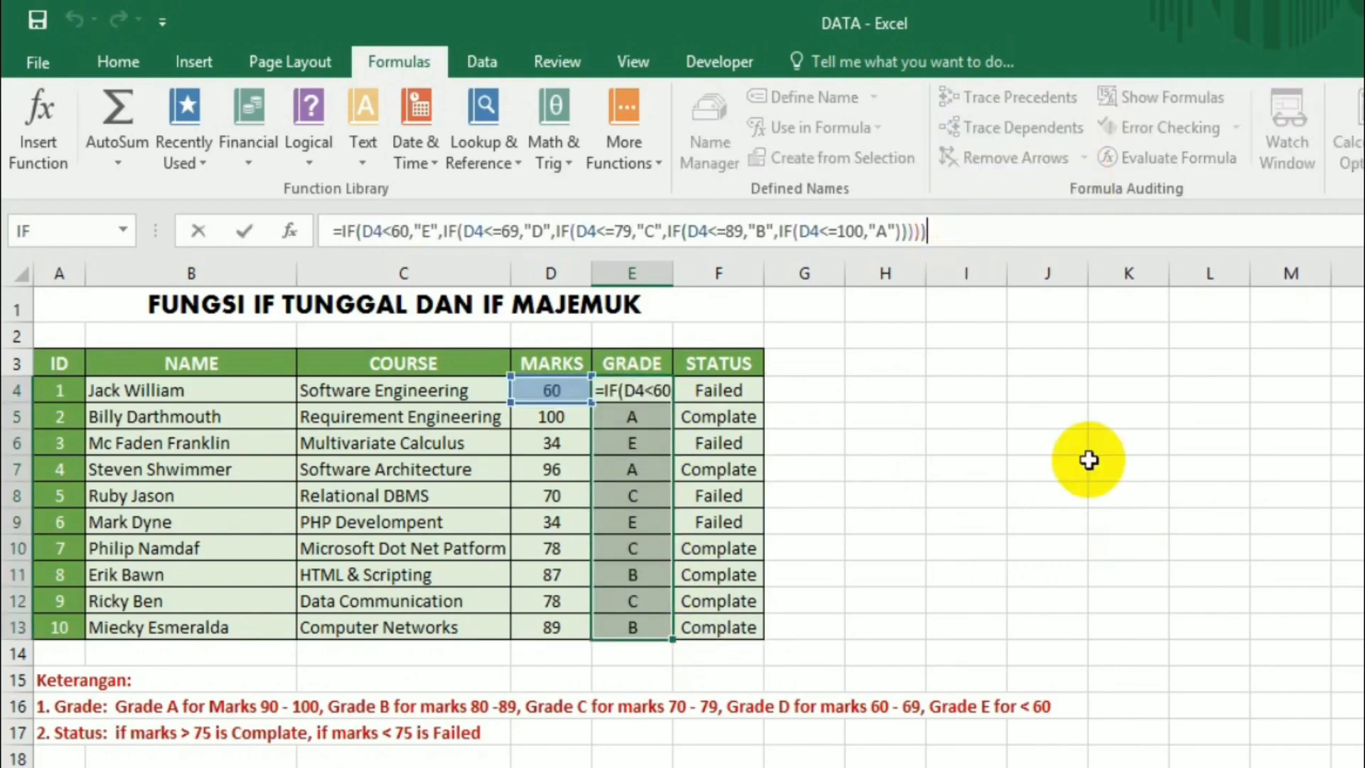
pyautogui.click(1112, 558)
pyautogui.click(631, 392)
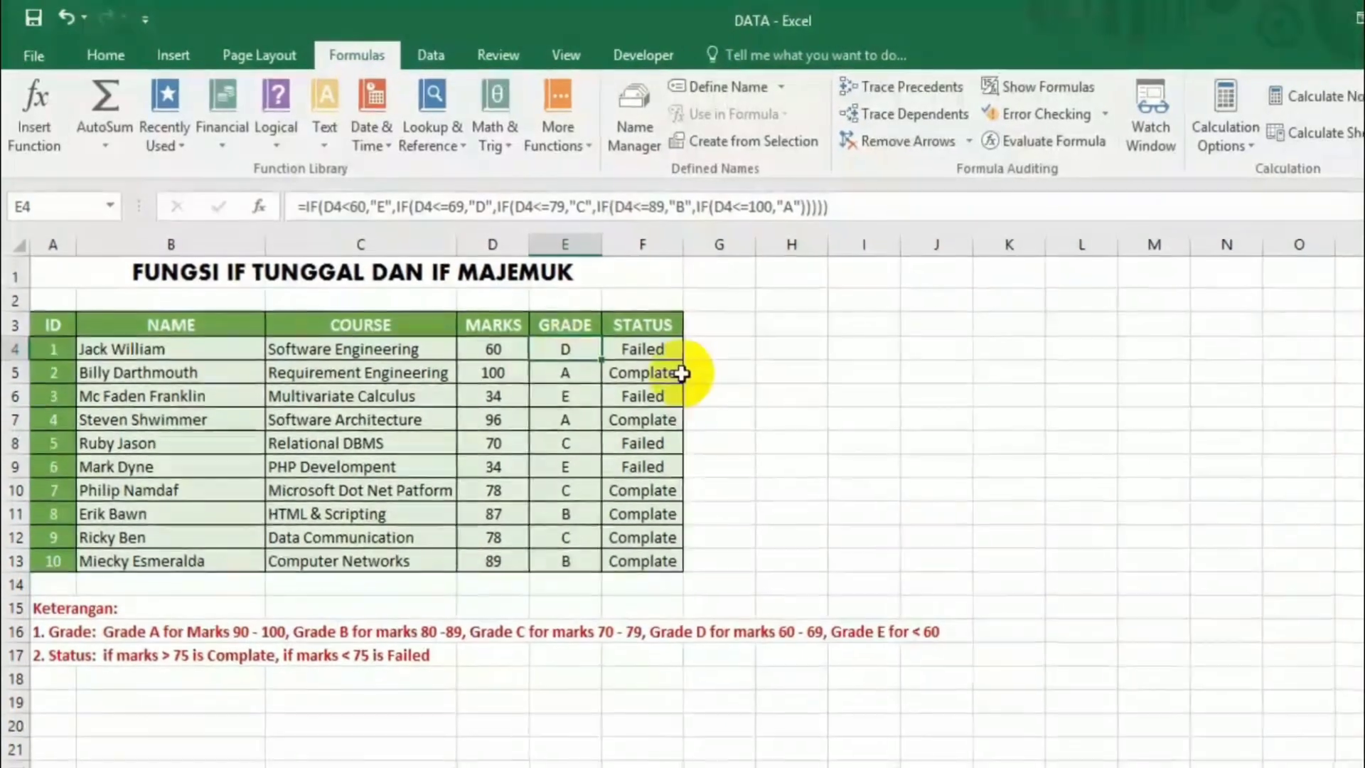
pyautogui.click(1228, 538)
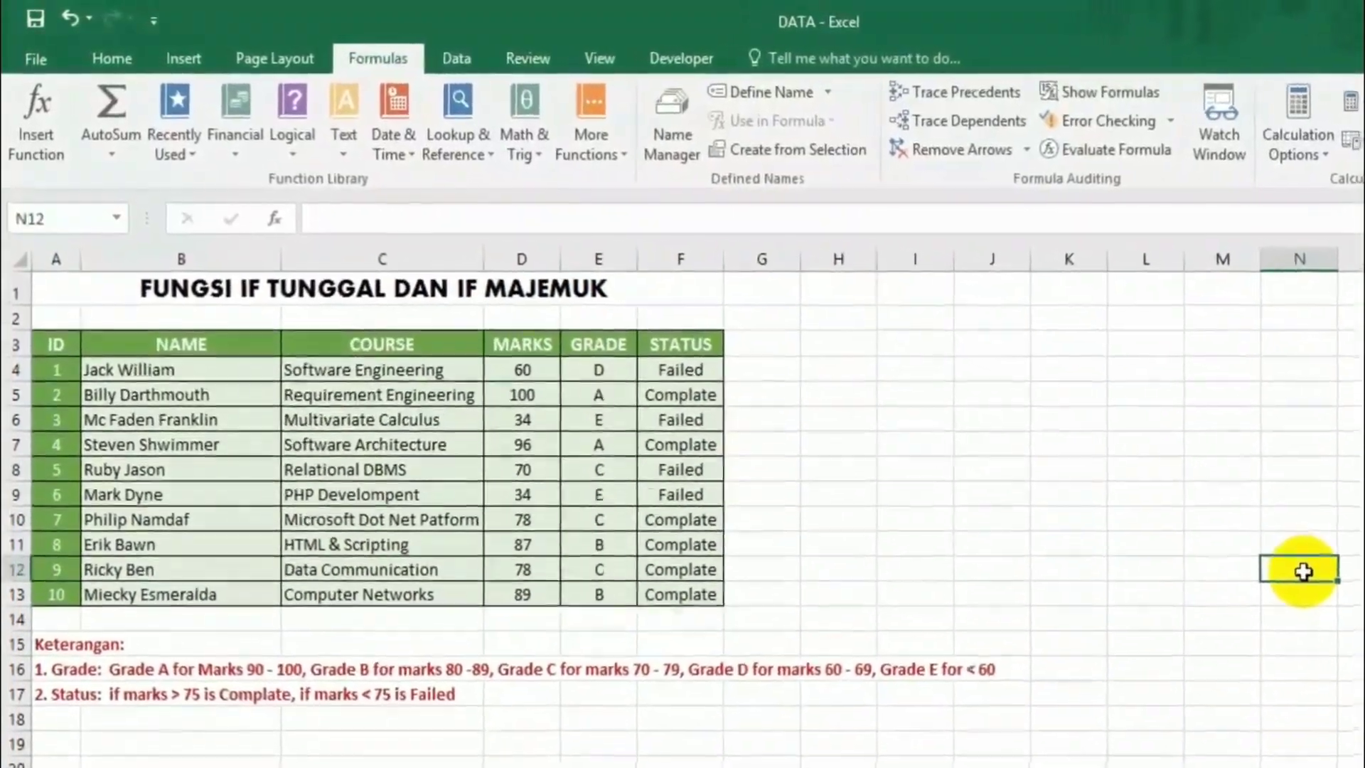